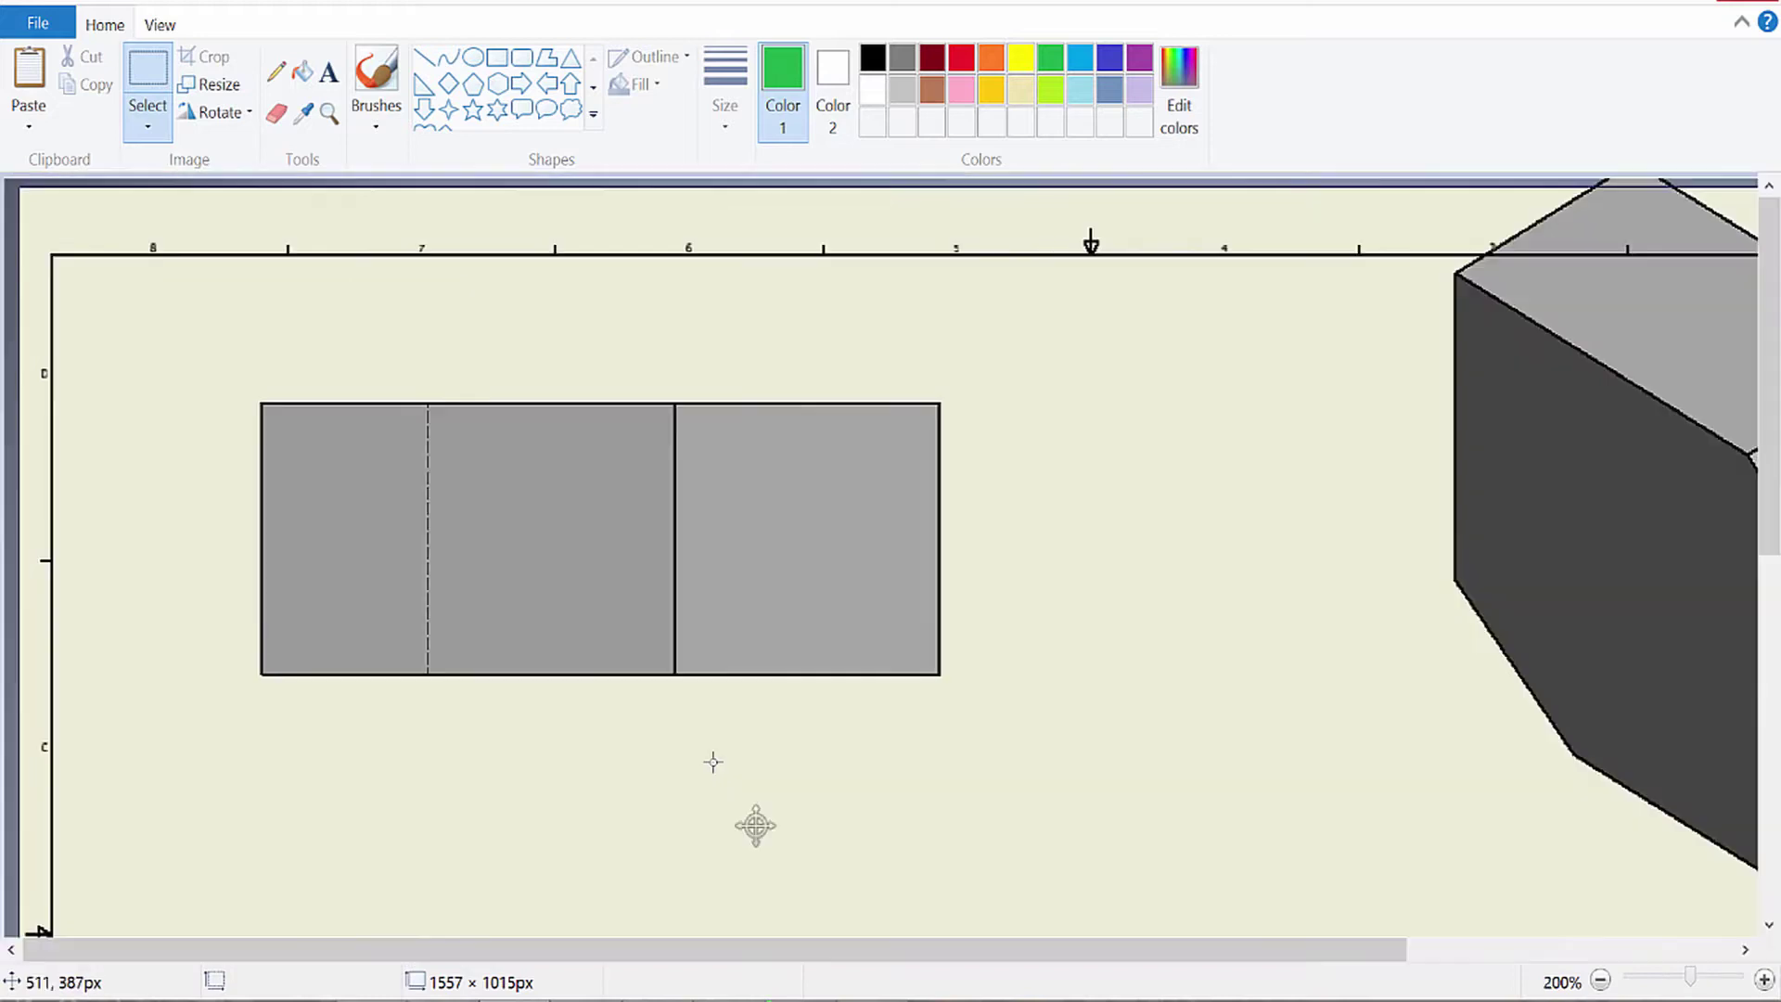
Draw a red overall-width dimension below the front view: two vertical extension lines joined by a level line about 489 px long
scroll(712, 759, "down", 8)
scroll(716, 767, "up", 2)
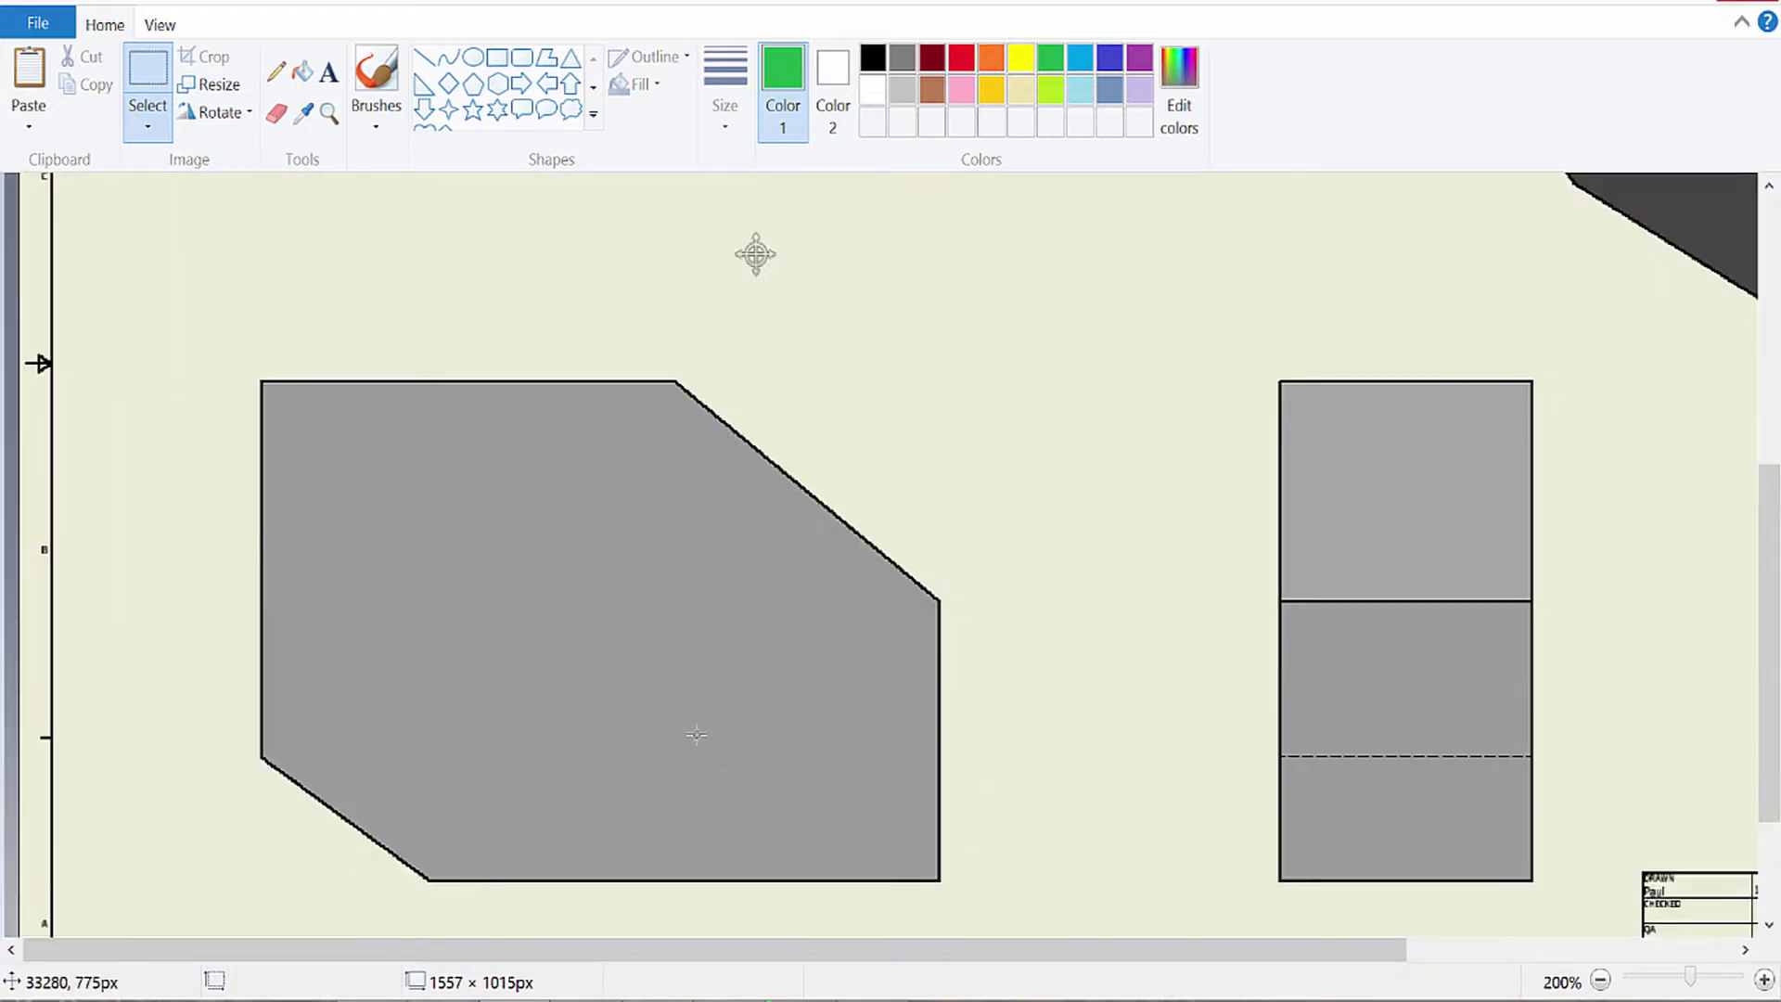
left_click(425, 58)
scroll(293, 559, "down", 2)
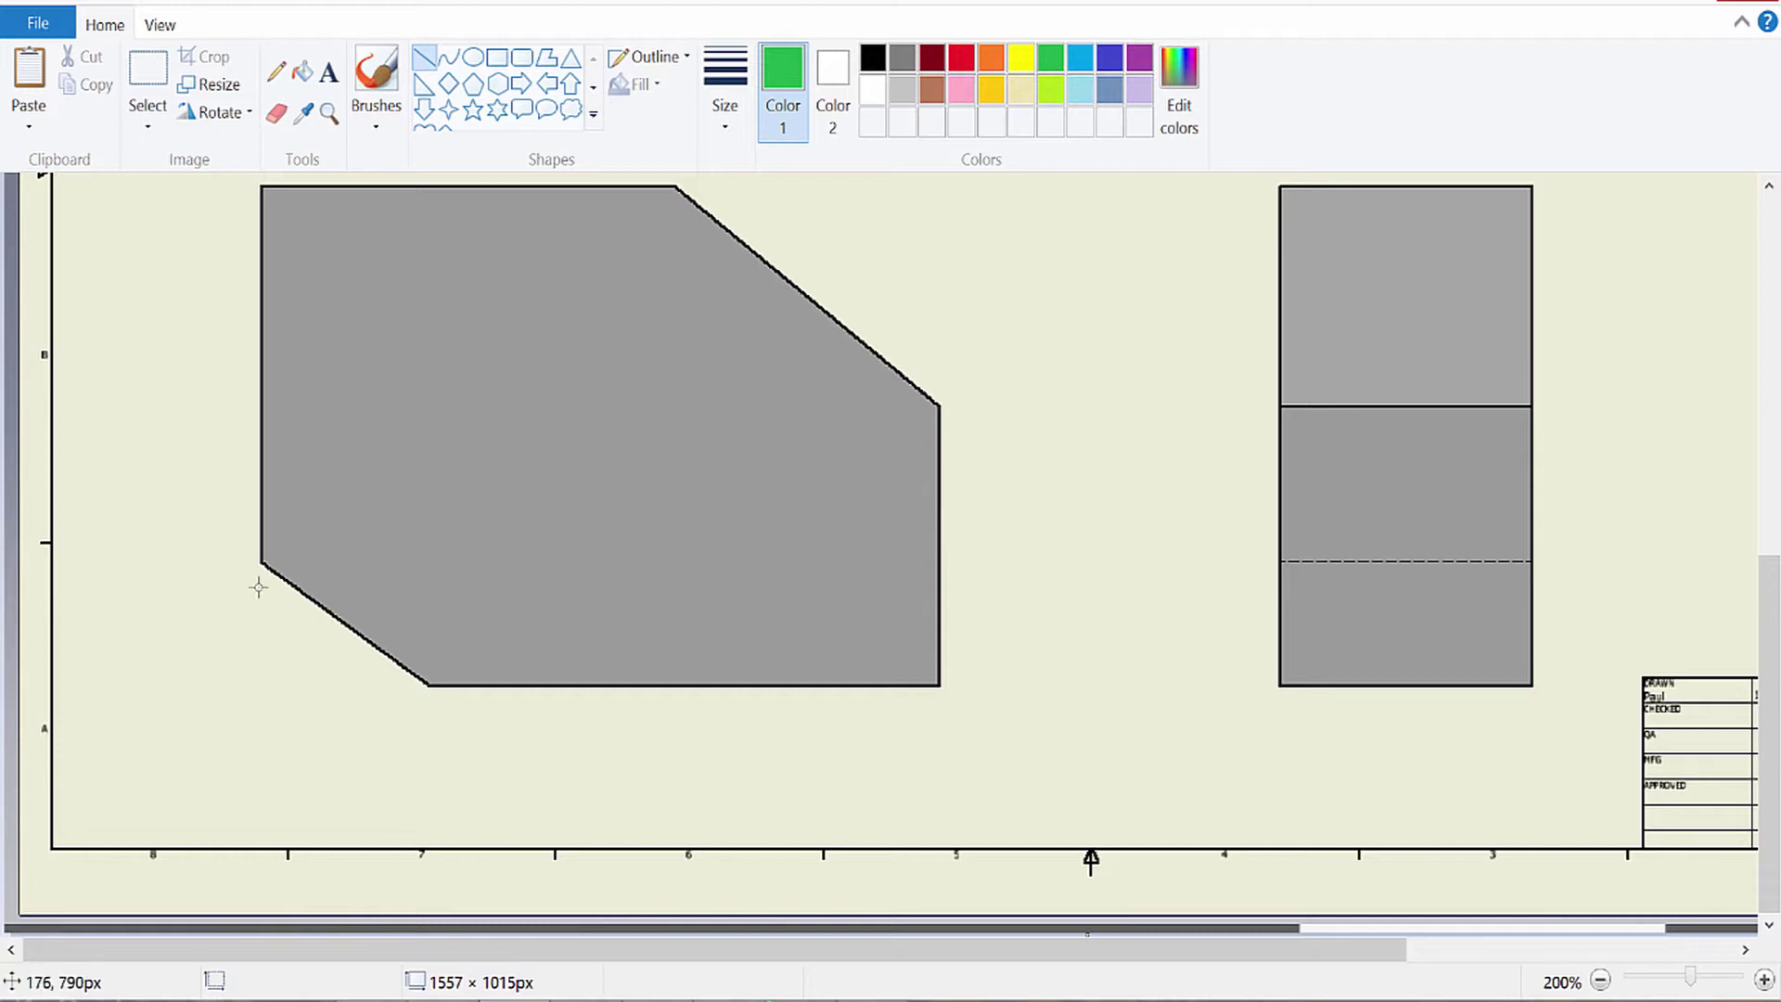
left_click(958, 61)
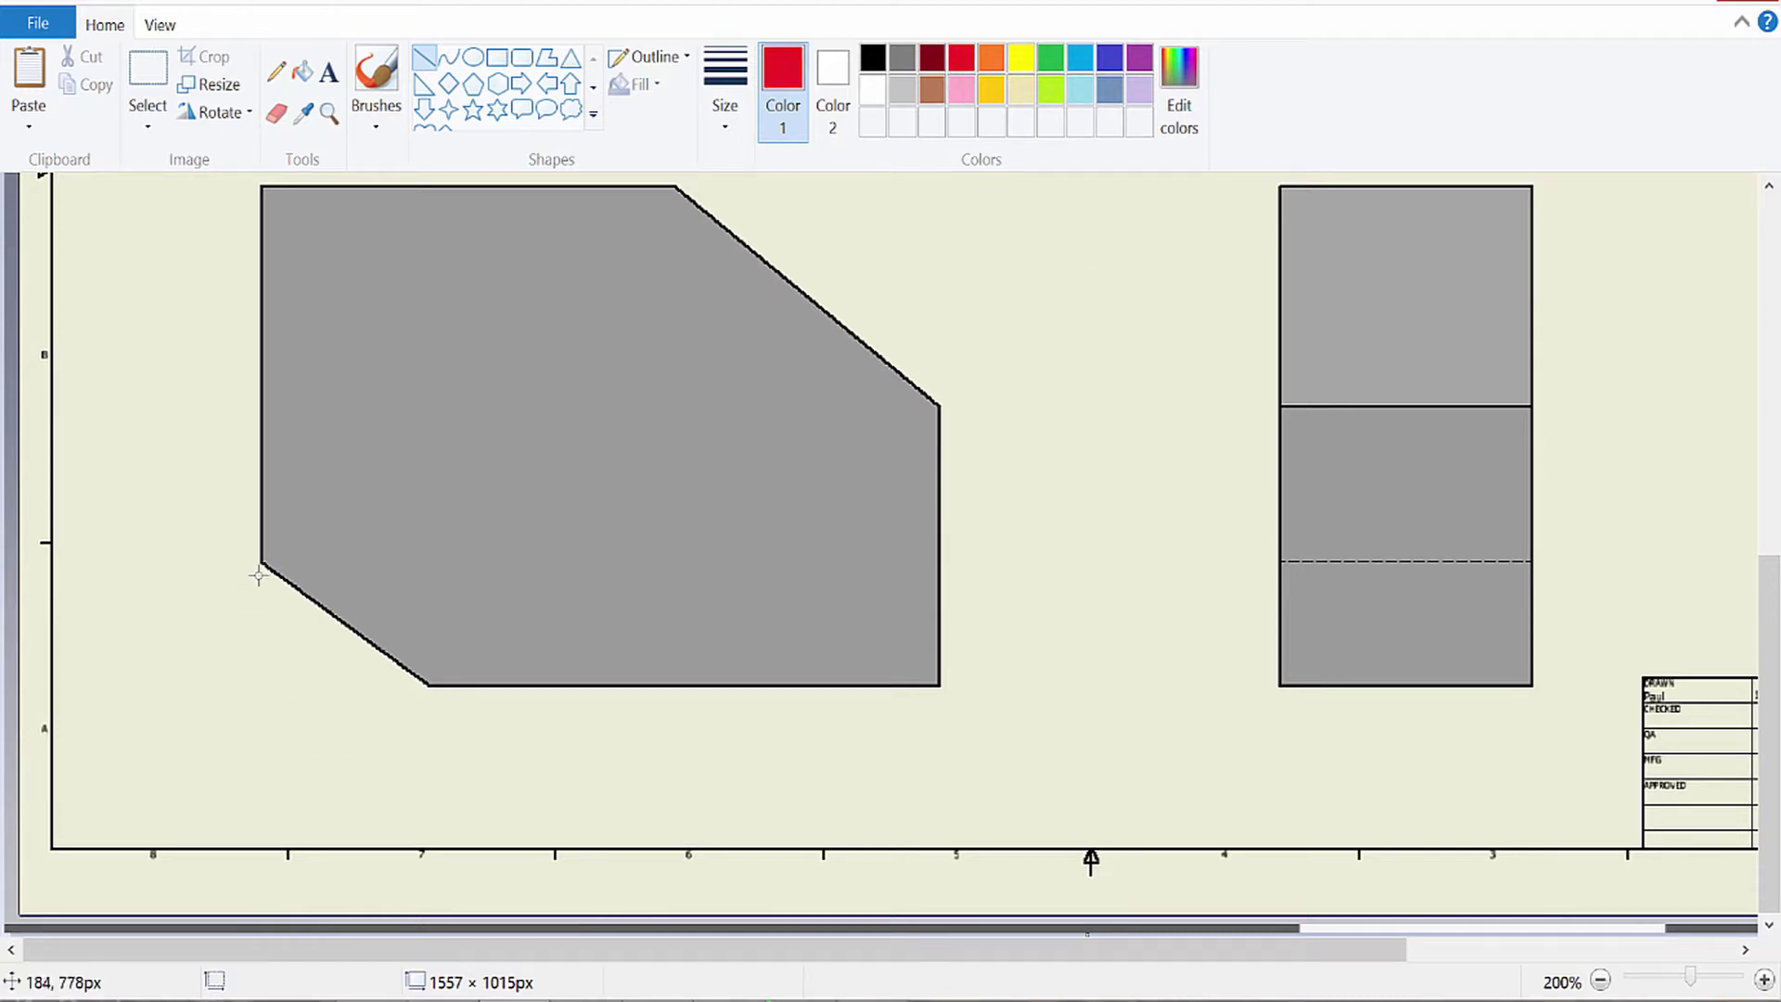
left_click_drag(258, 573, 261, 782)
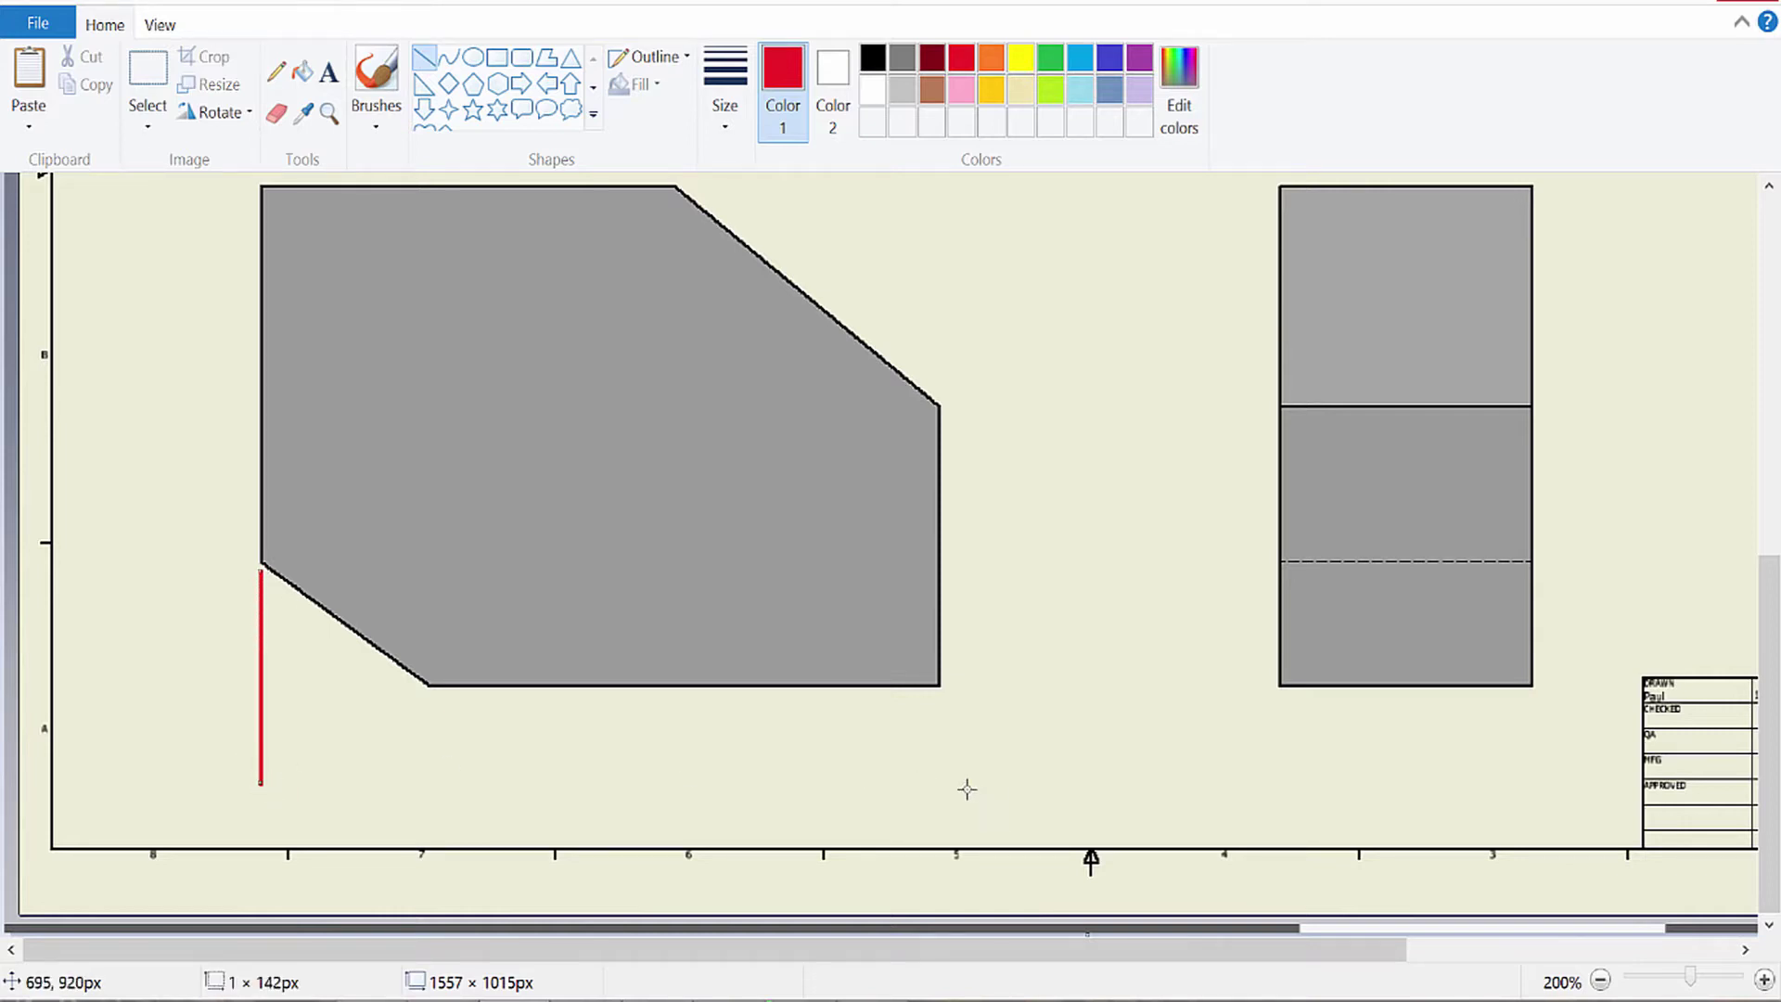
left_click_drag(944, 782, 943, 689)
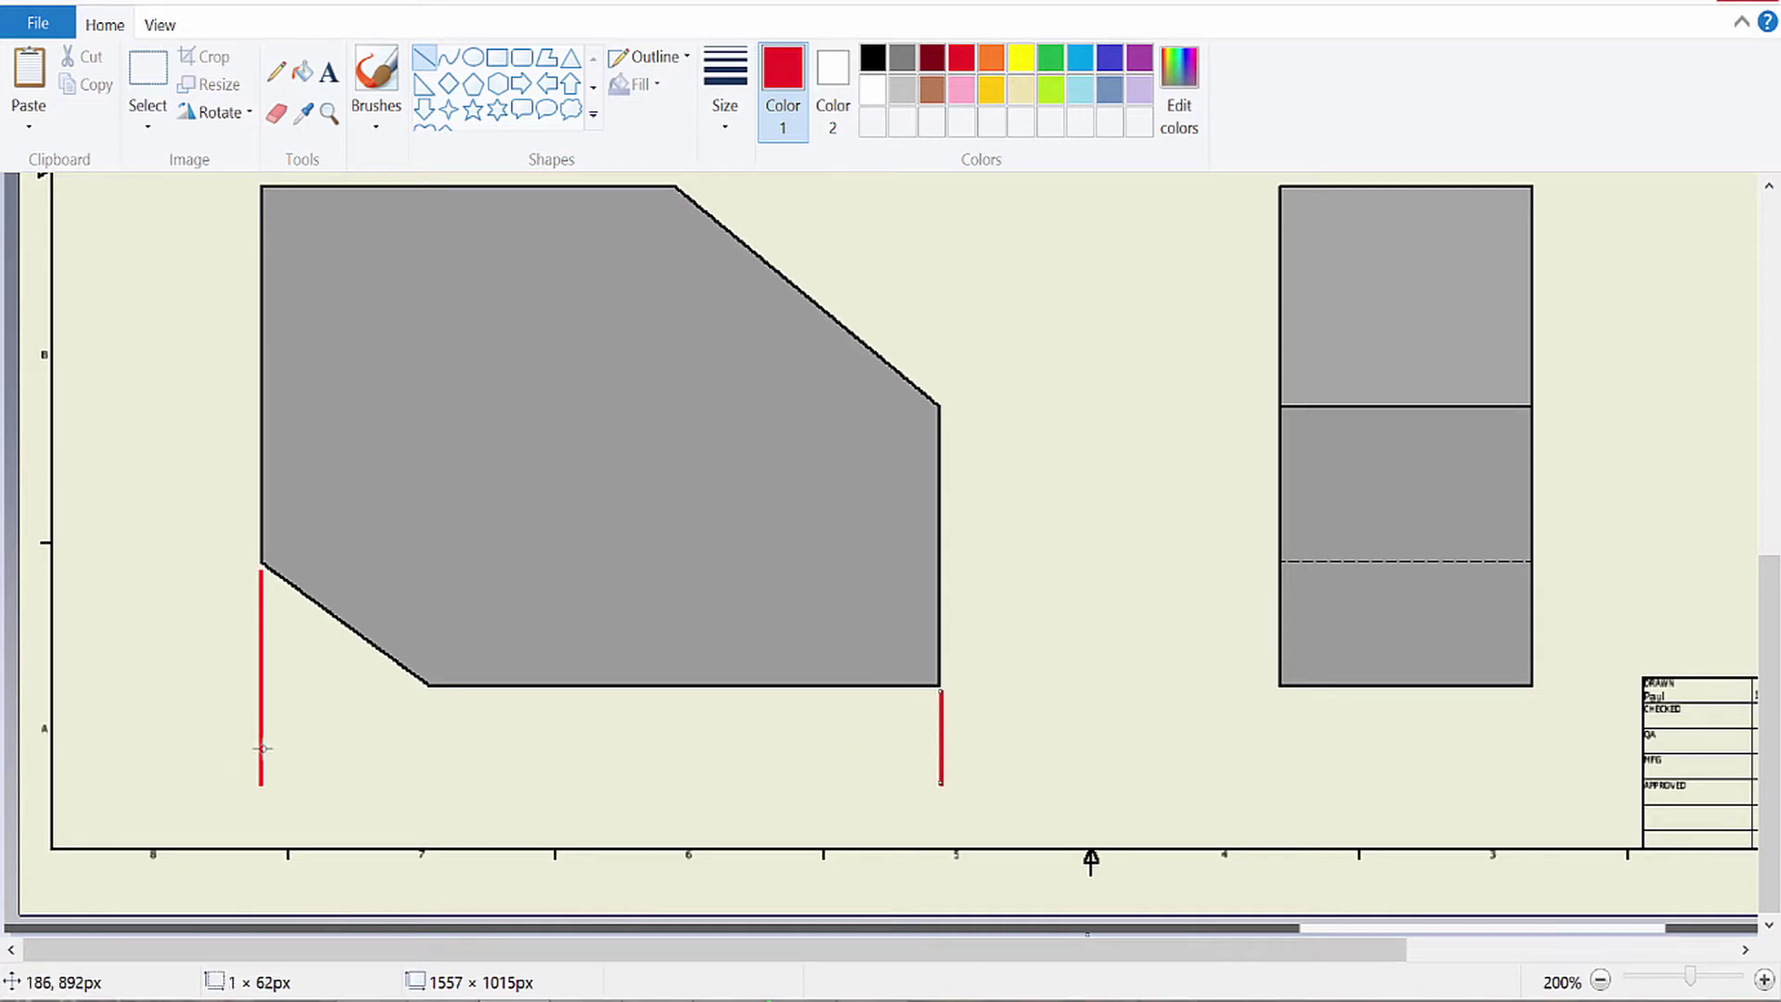
left_click_drag(262, 747, 939, 750)
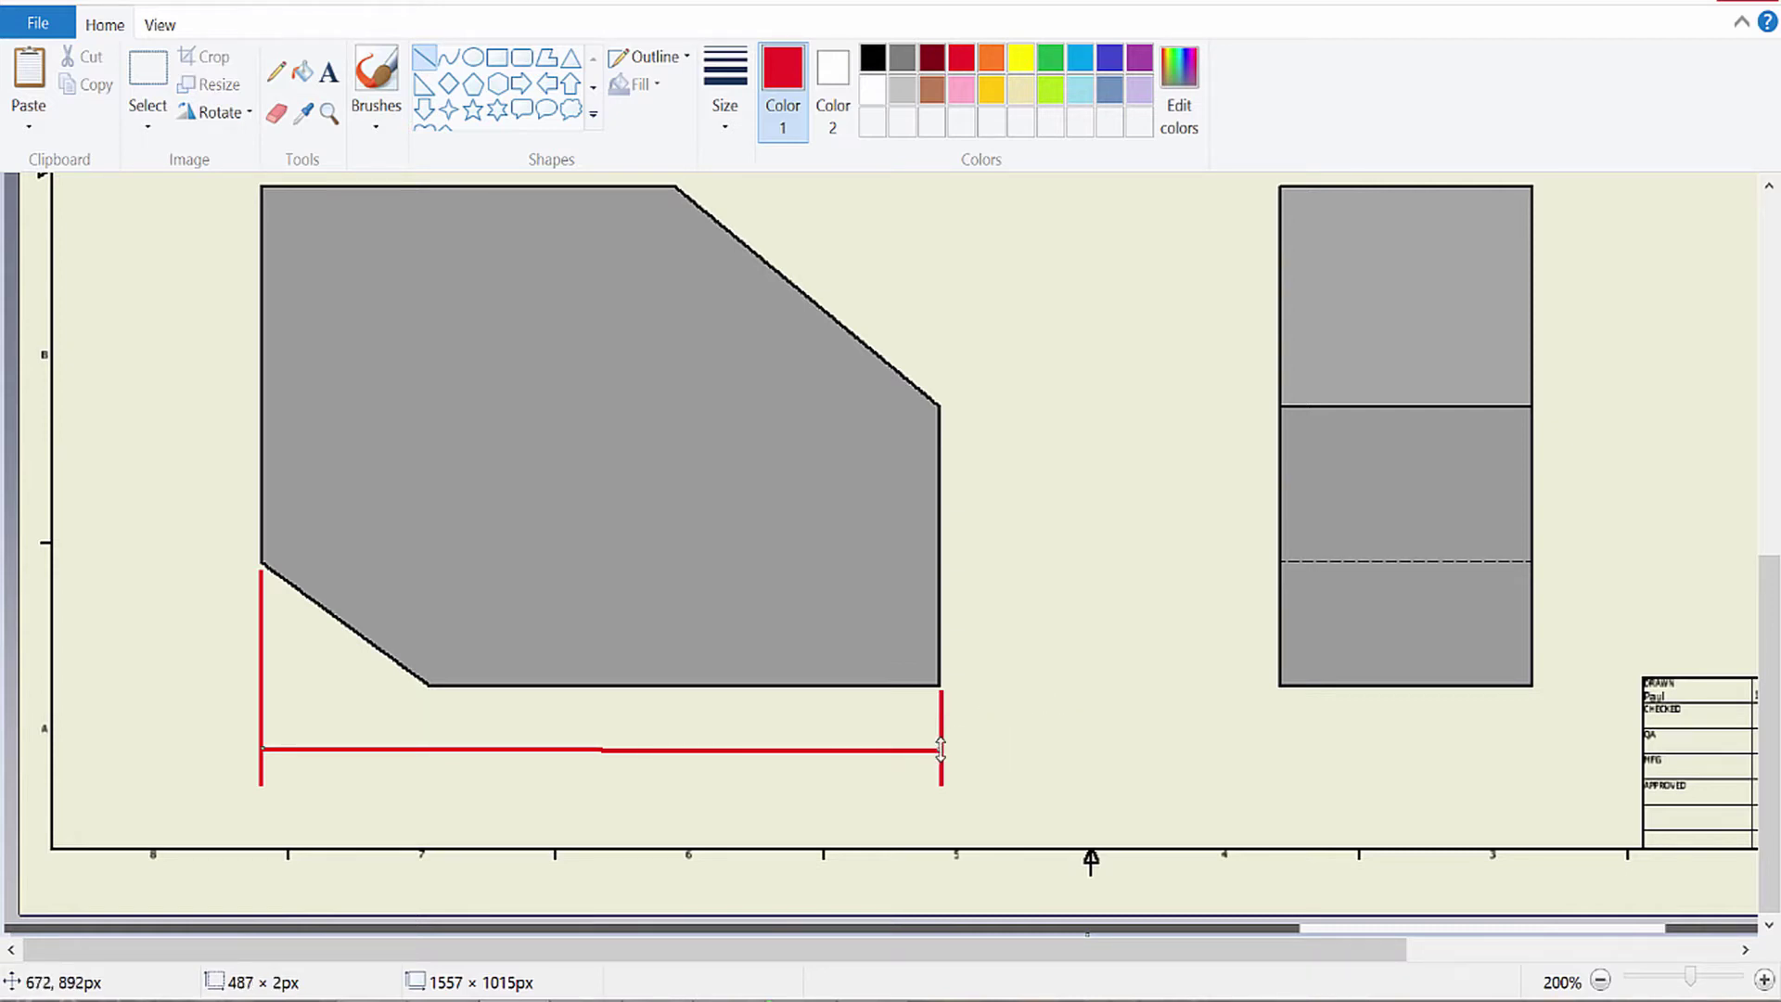
left_click_drag(941, 750, 942, 747)
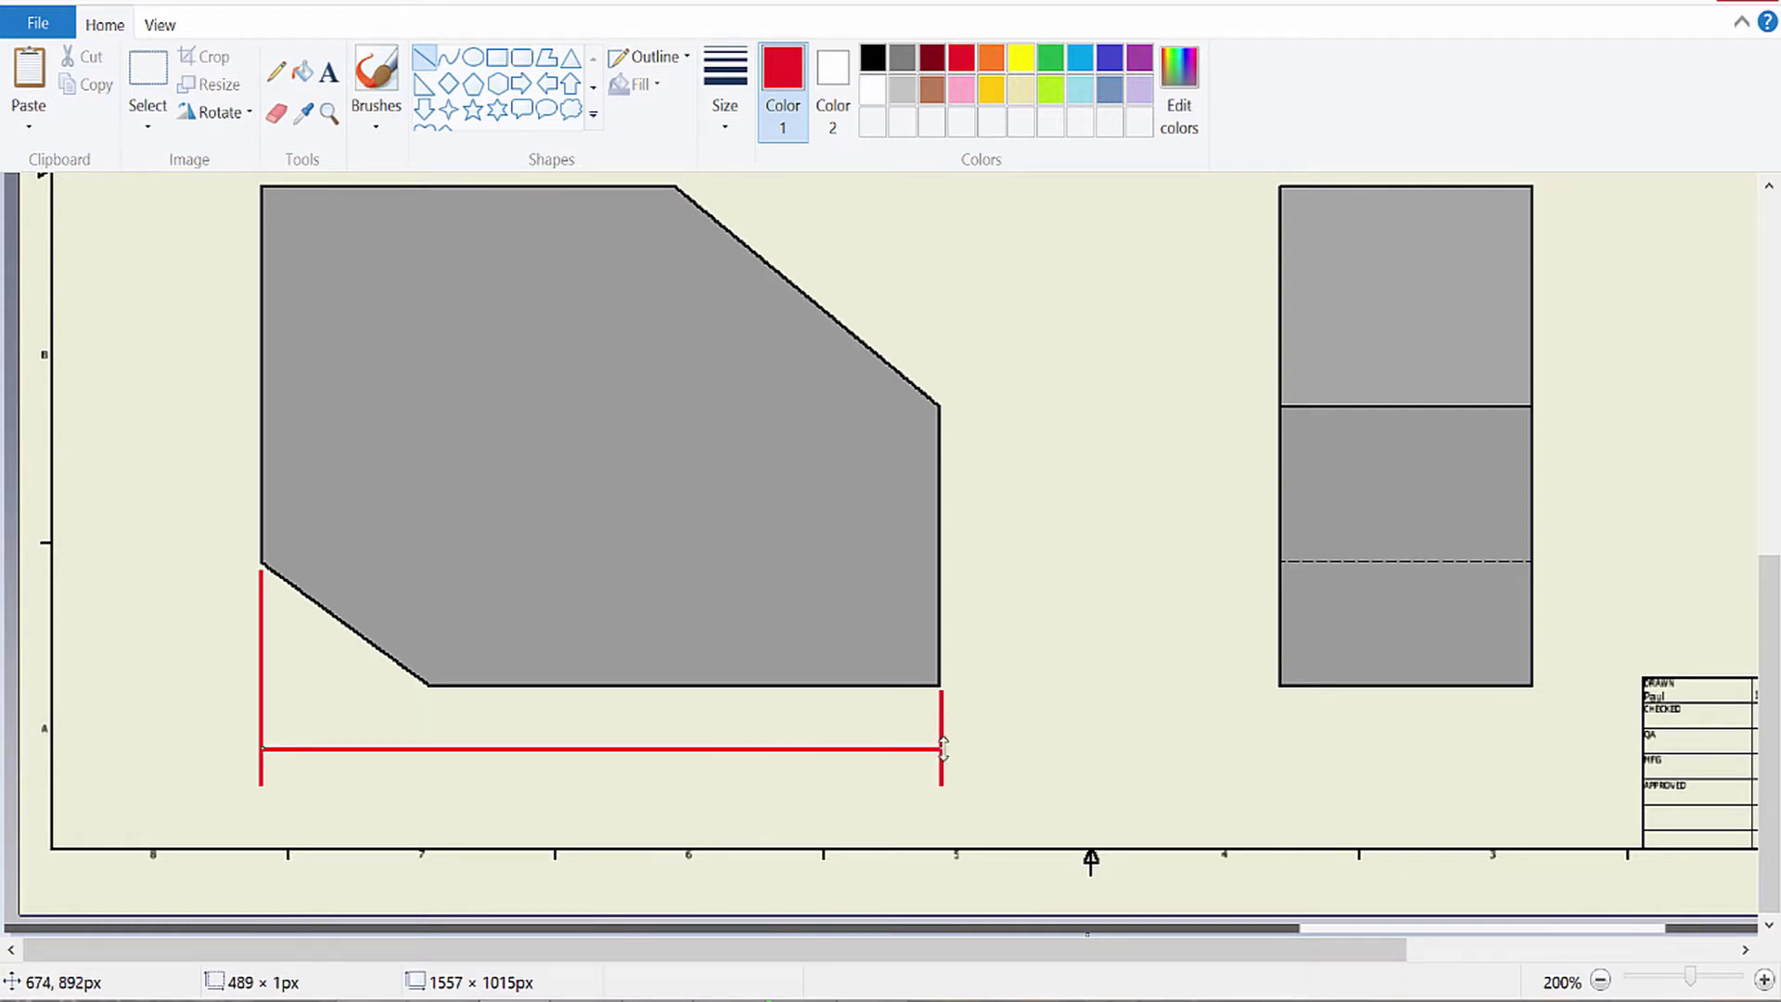
left_click(1014, 720)
Draw a red overall-height dimension to the right of the front view: two horizontal extension lines joined by a vertical line about 330 px long
scroll(1007, 716, "up", 2)
scroll(1002, 715, "down", 2)
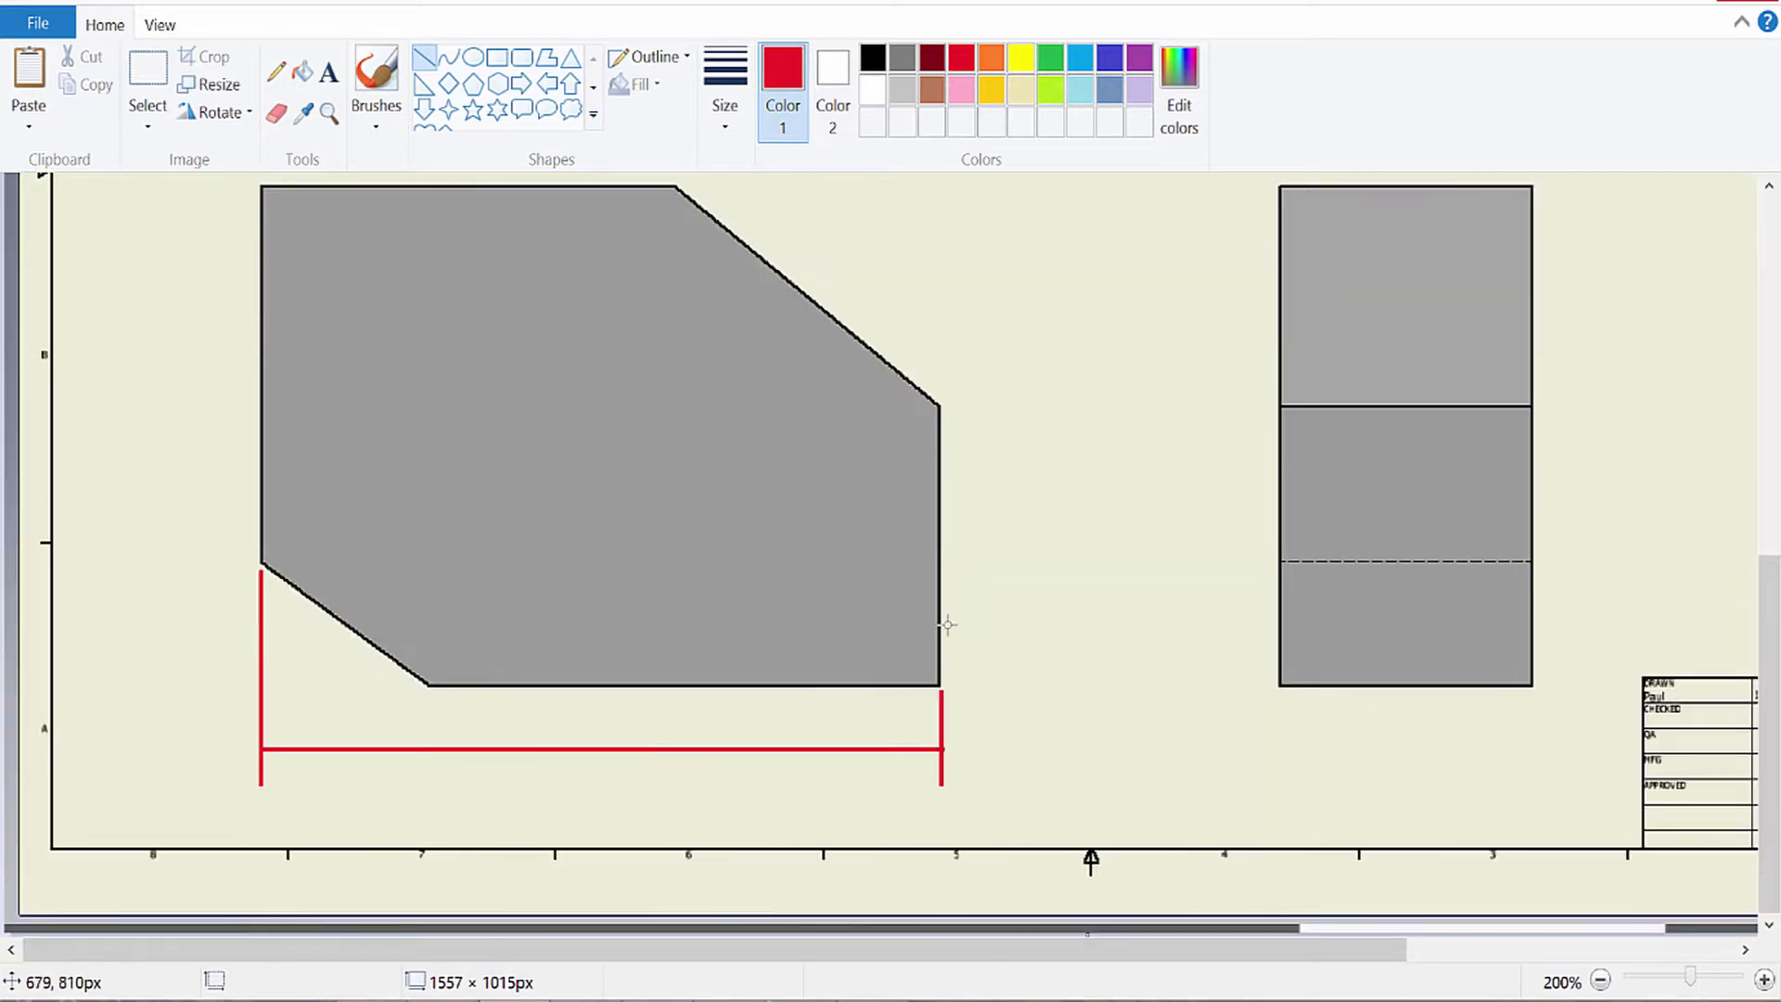
scroll(947, 625, "up", 2)
left_click_drag(698, 378, 1069, 377)
left_click_drag(952, 874, 1061, 873)
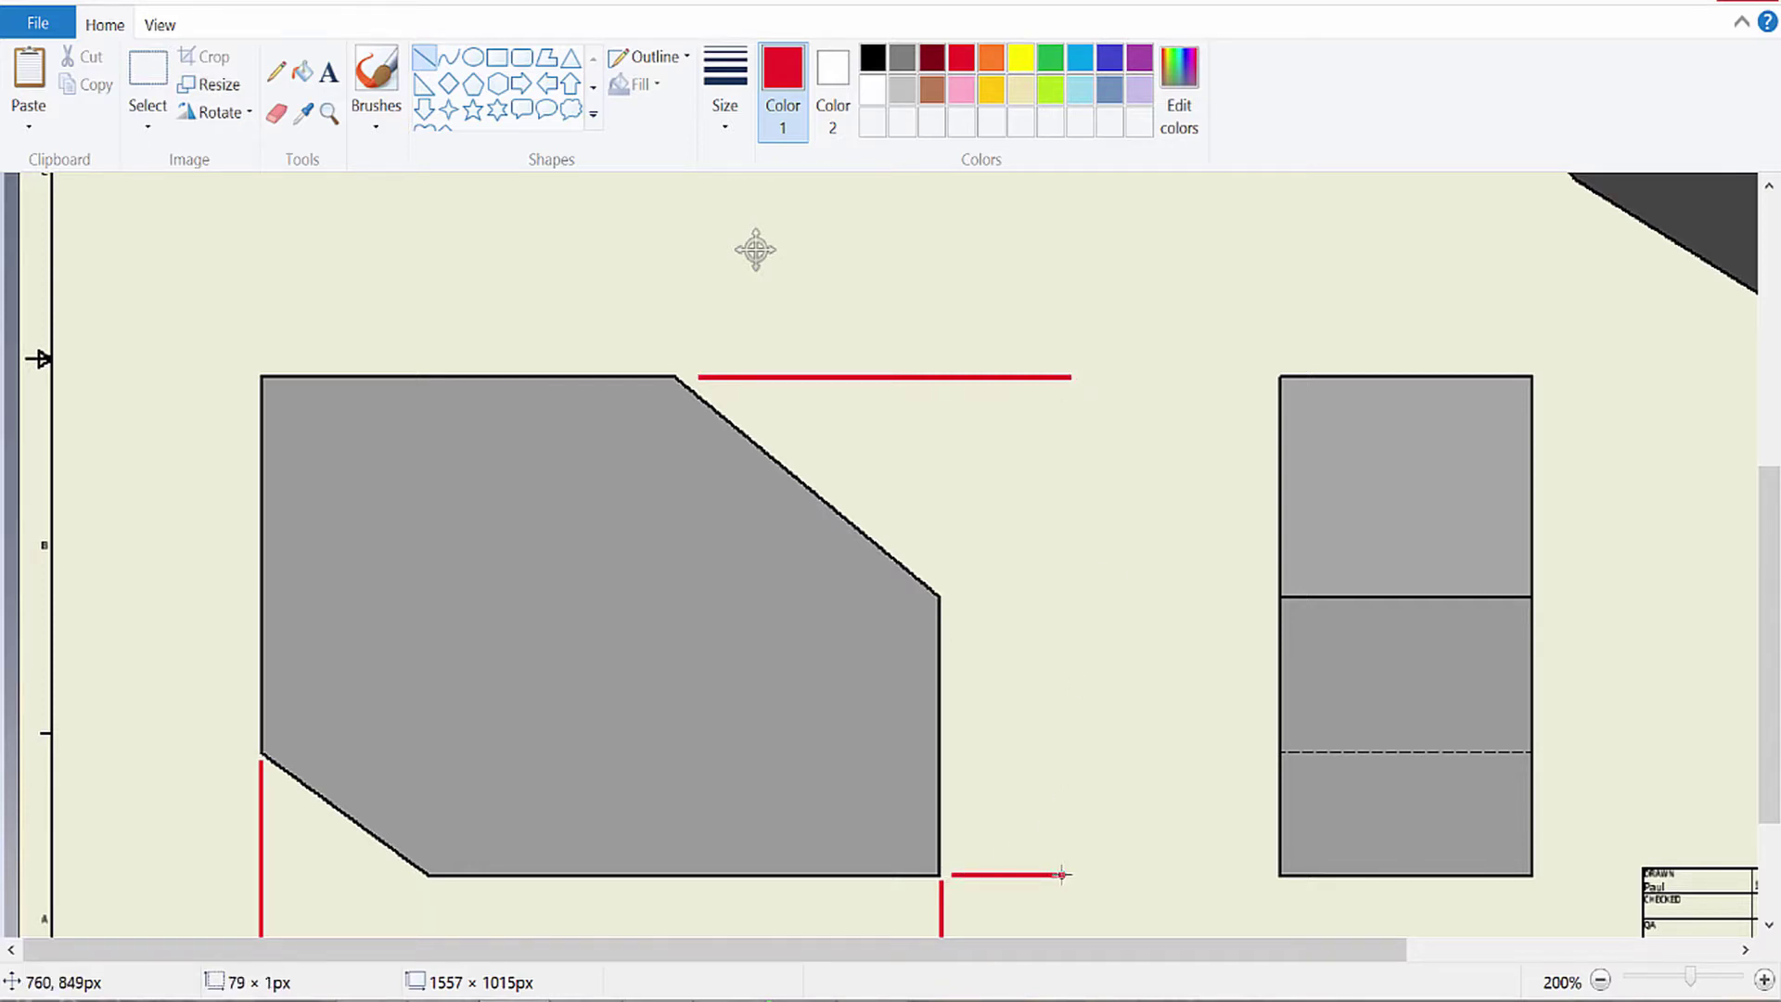
mouse_move(1044, 378)
left_mouse_down()
mouse_move(1018, 863)
mouse_move(1043, 872)
left_mouse_up()
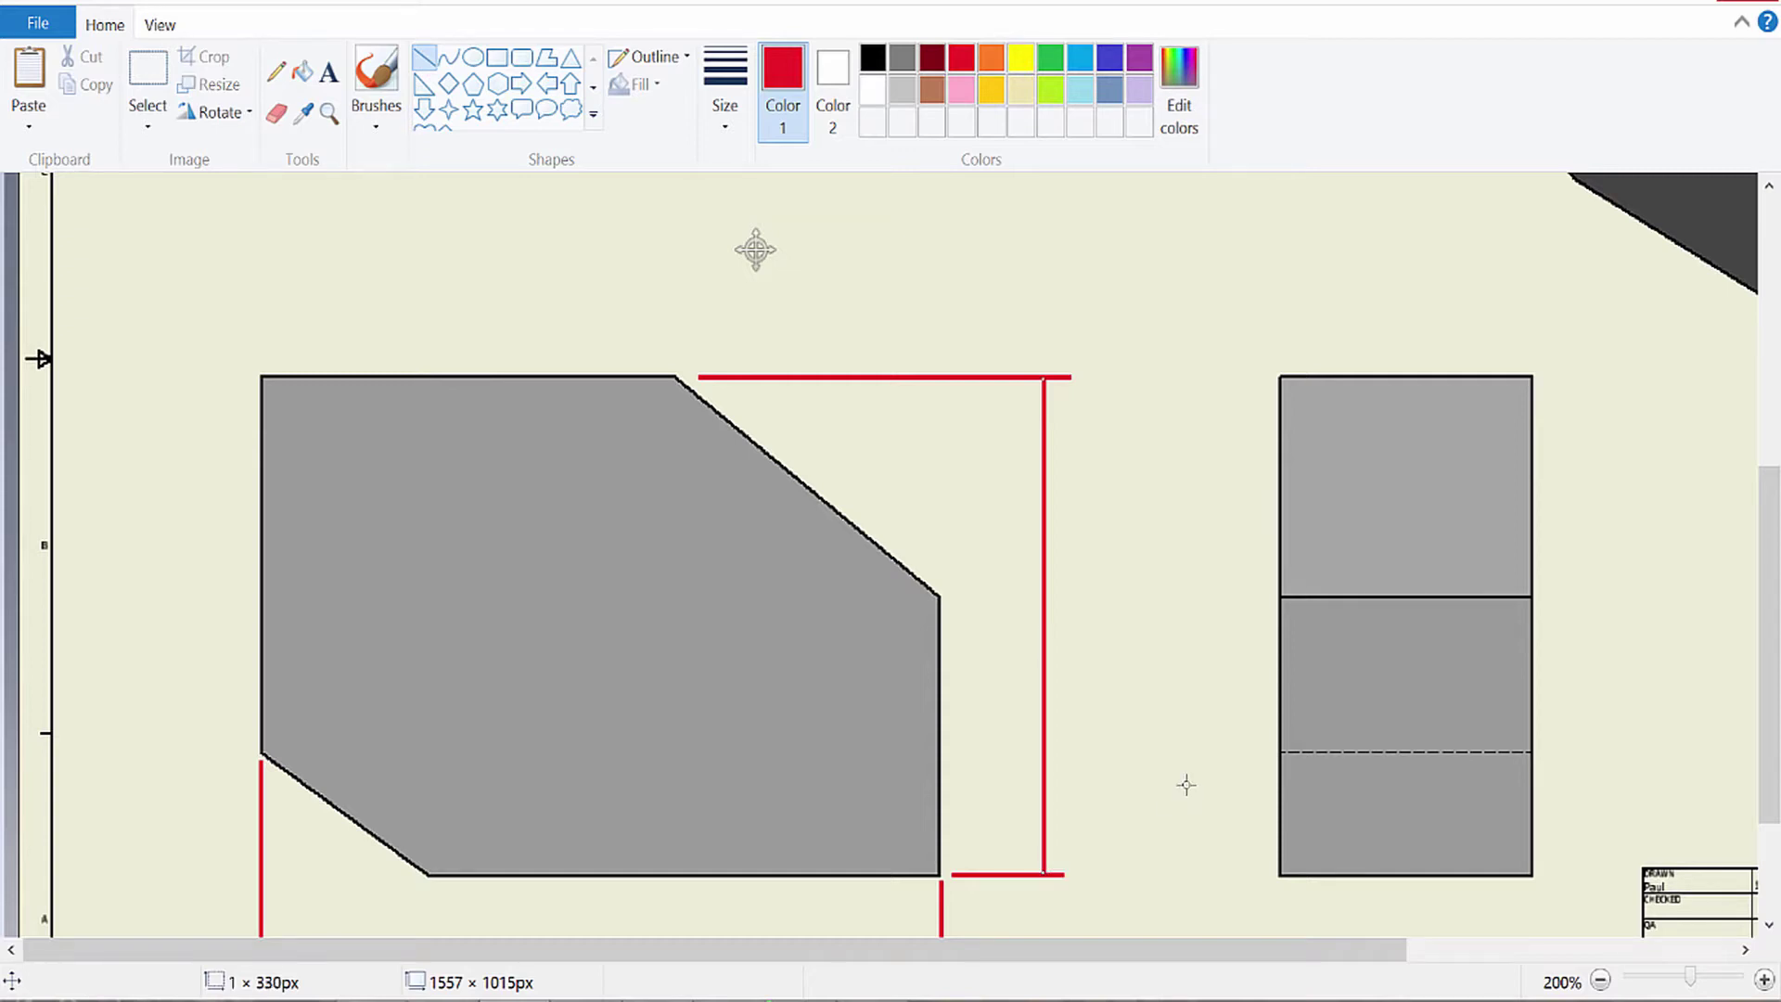
Trace the depth edge between the sloped face and the small end face of the isometric view with a red line, about 130 × 77 px
scroll(1165, 795, "down", 2)
scroll(1160, 798, "up", 10)
scroll(1104, 593, "down", 4)
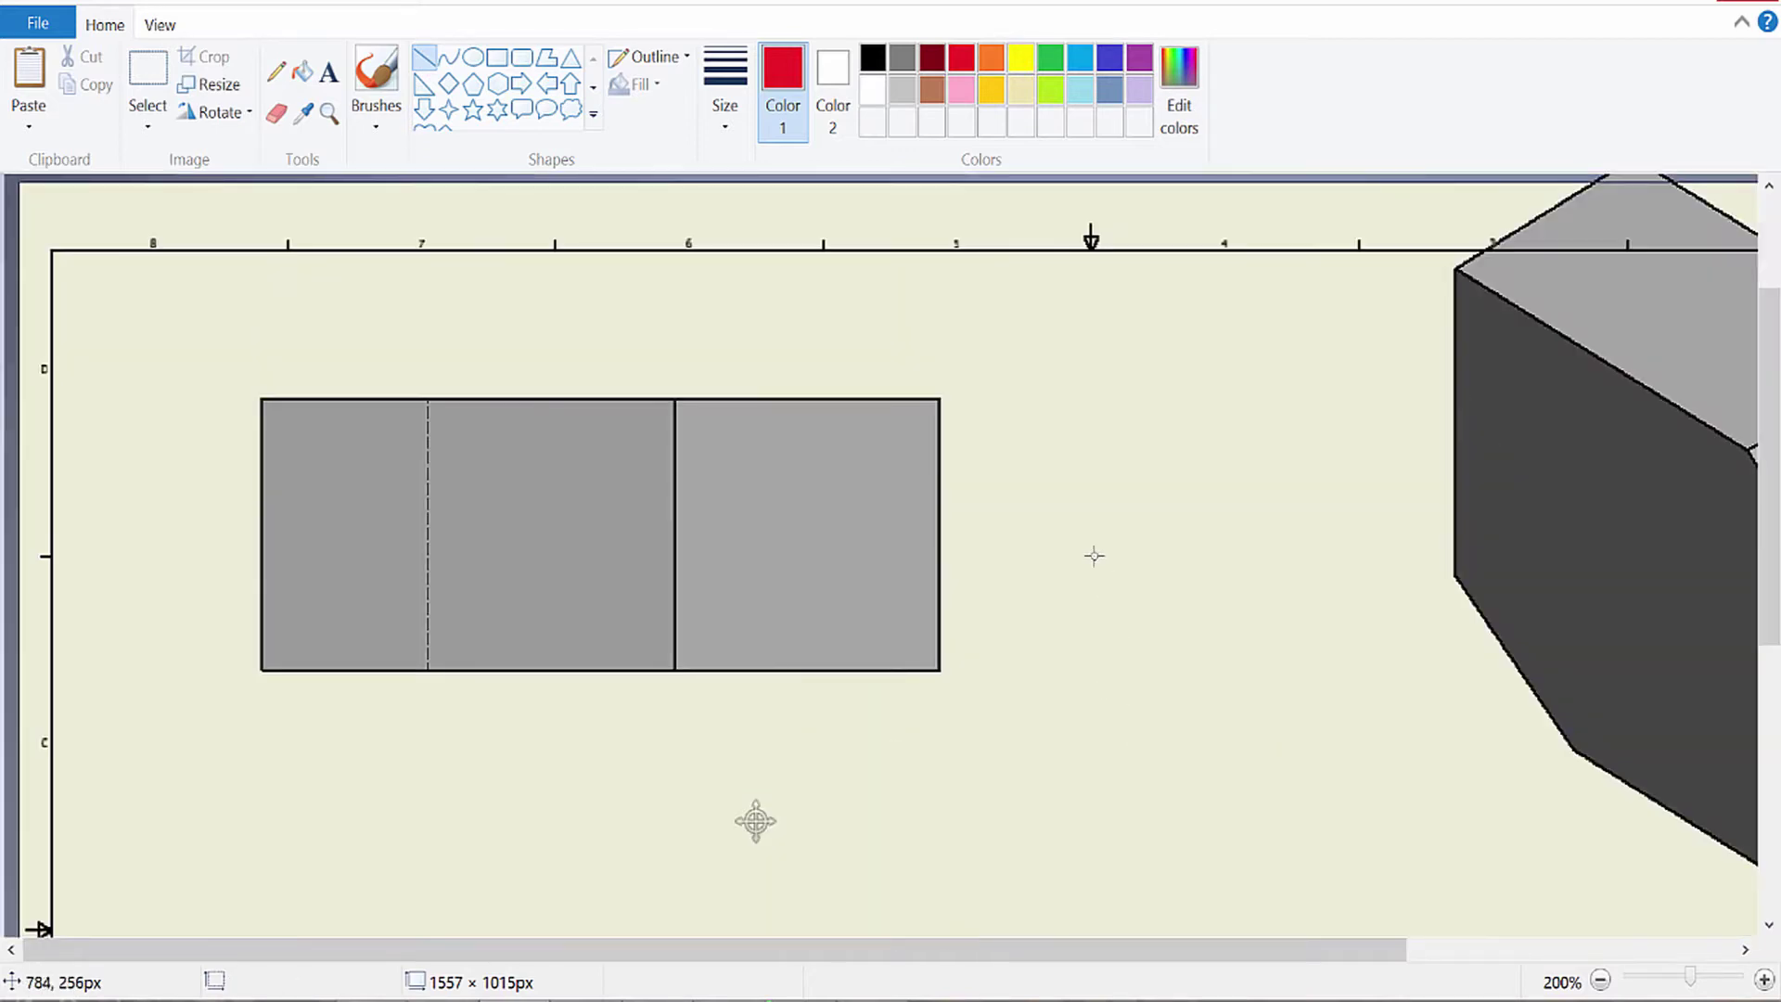
left_click_drag(985, 951, 1379, 937)
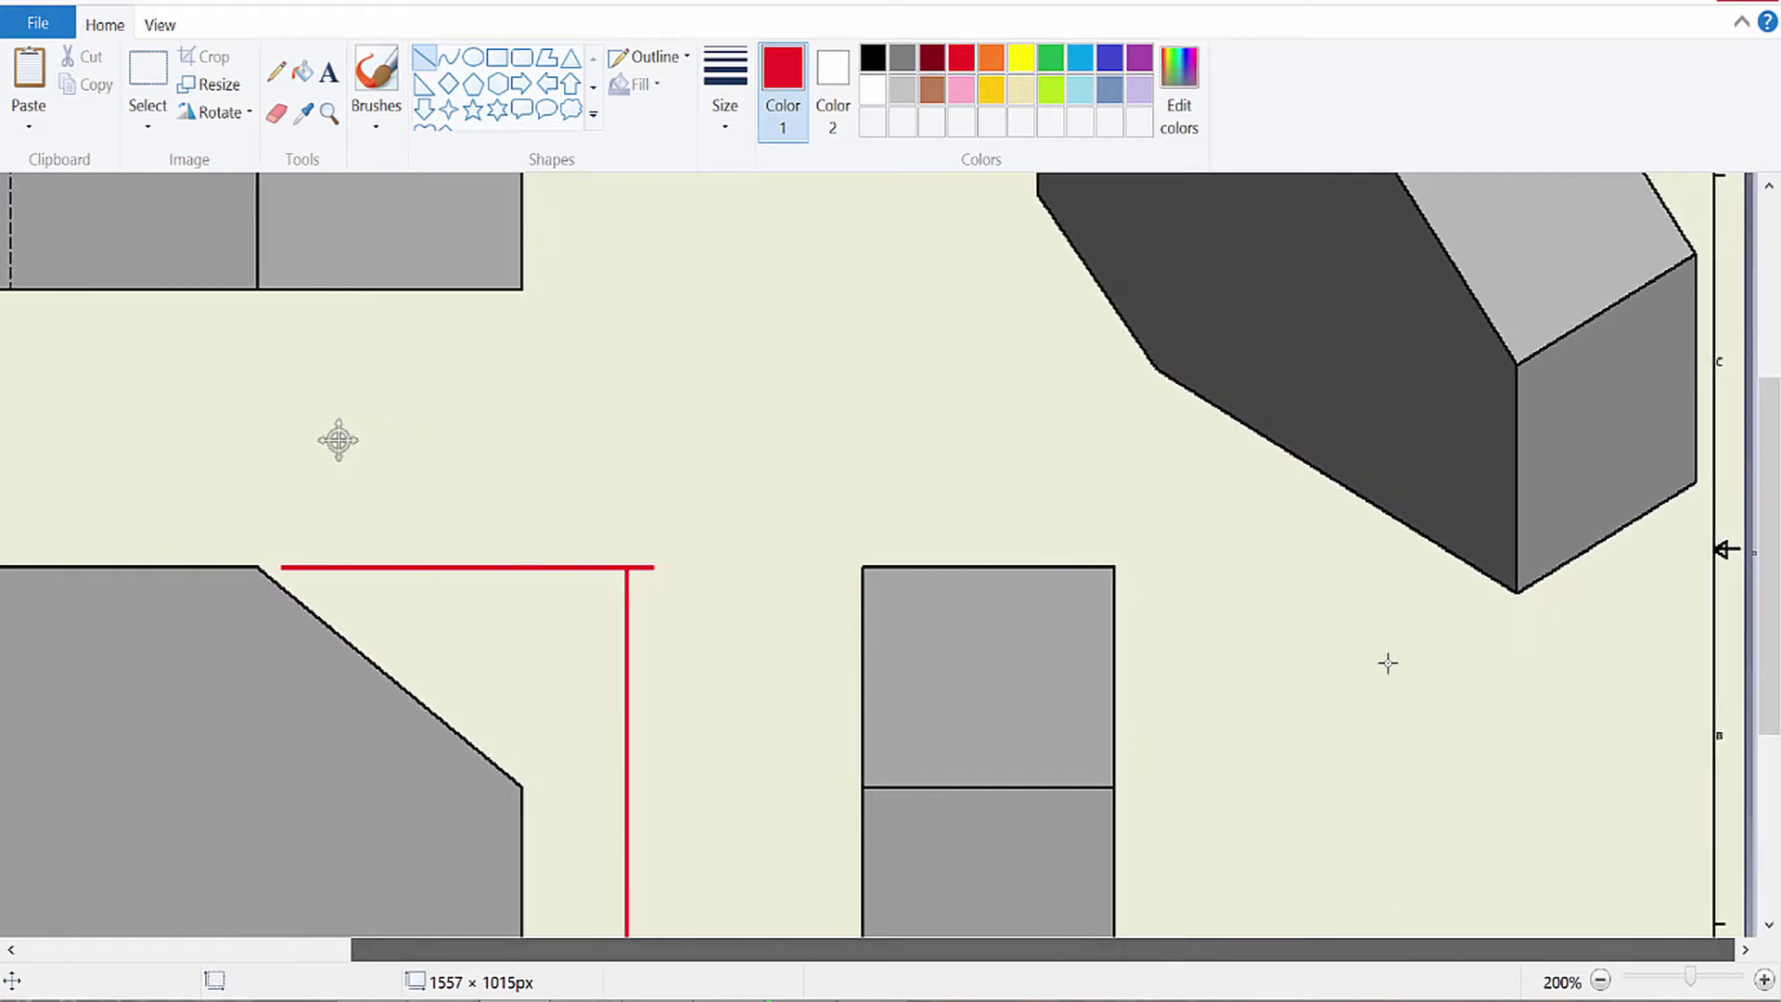
scroll(1471, 537, "up", 4)
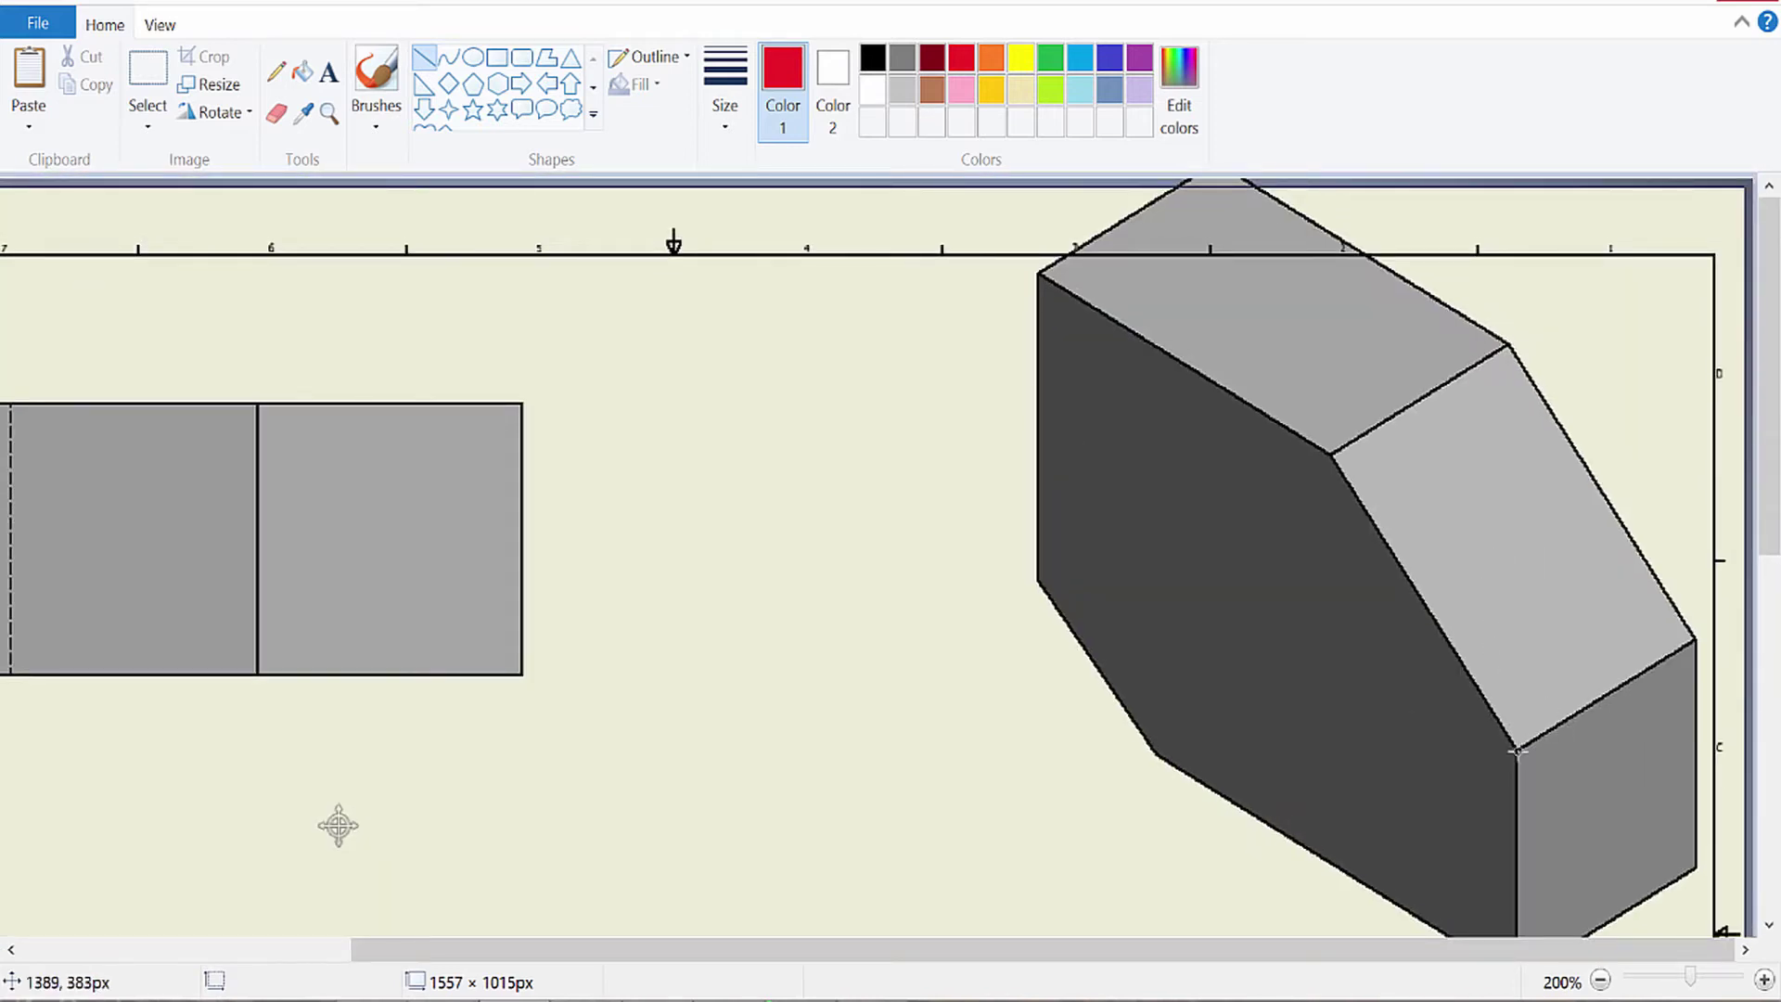
left_click_drag(1518, 749, 1698, 637)
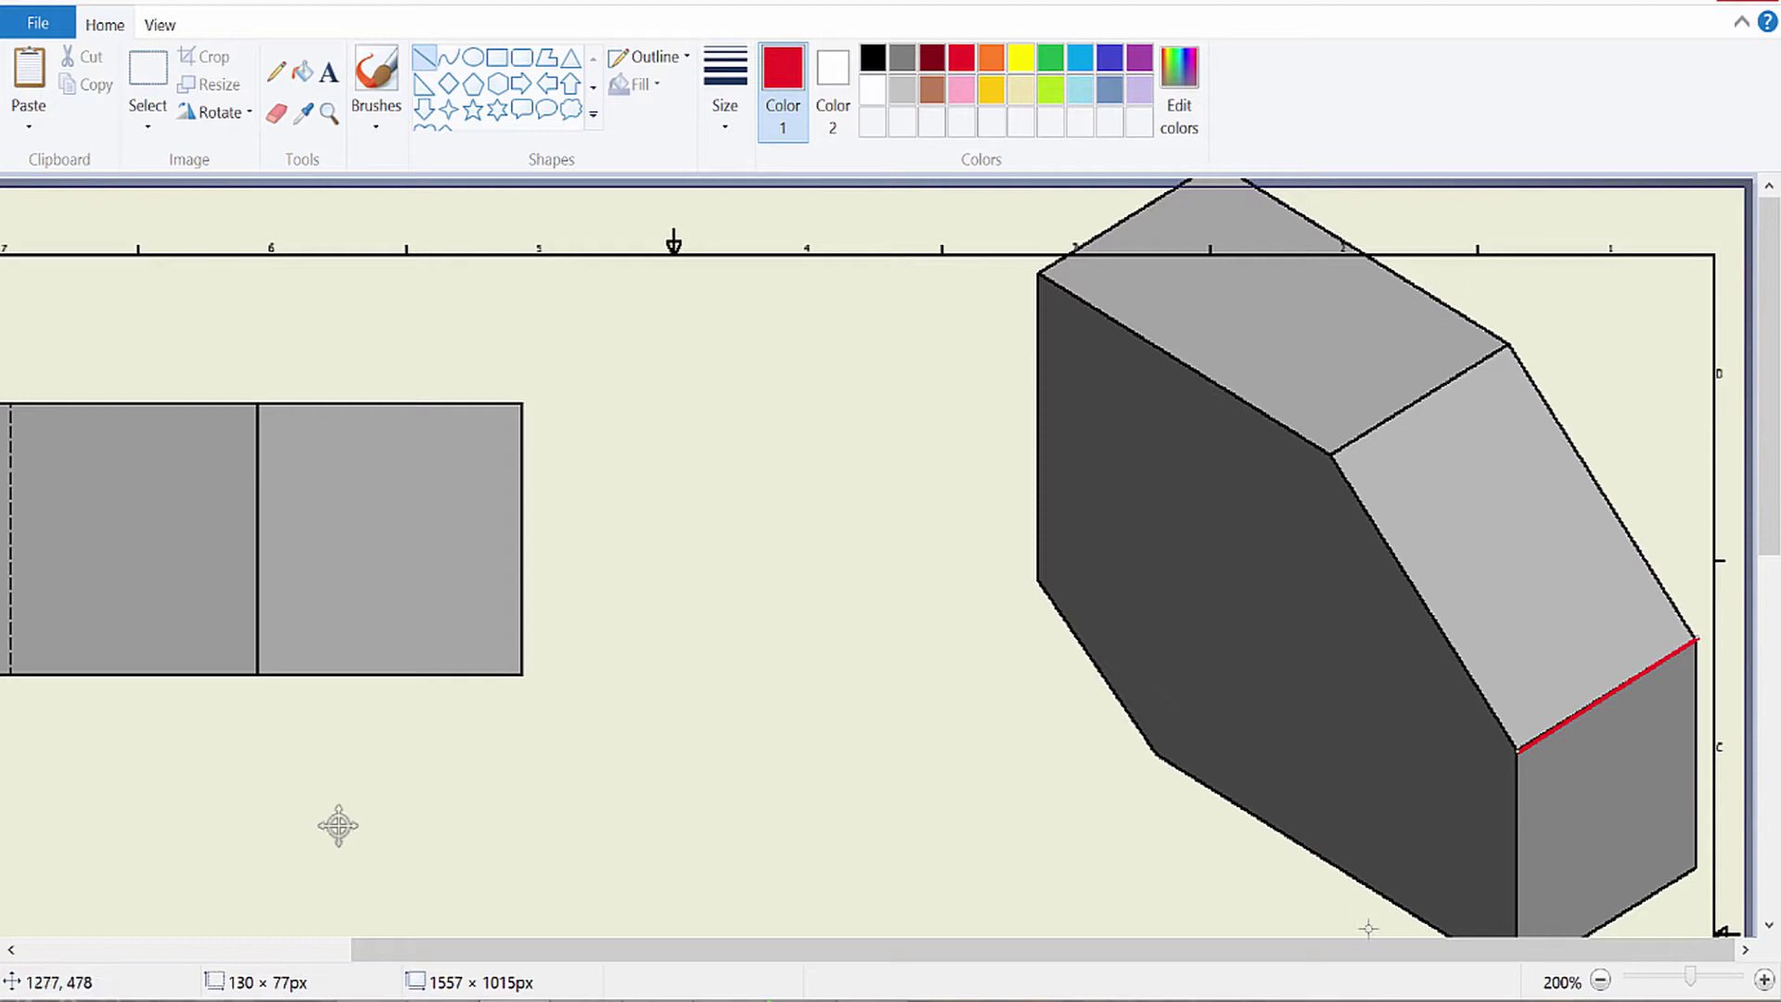
Draw a red depth dimension to the right of the top view, with two short extension lines joined by a vertical line
left_click_drag(1377, 950, 978, 899)
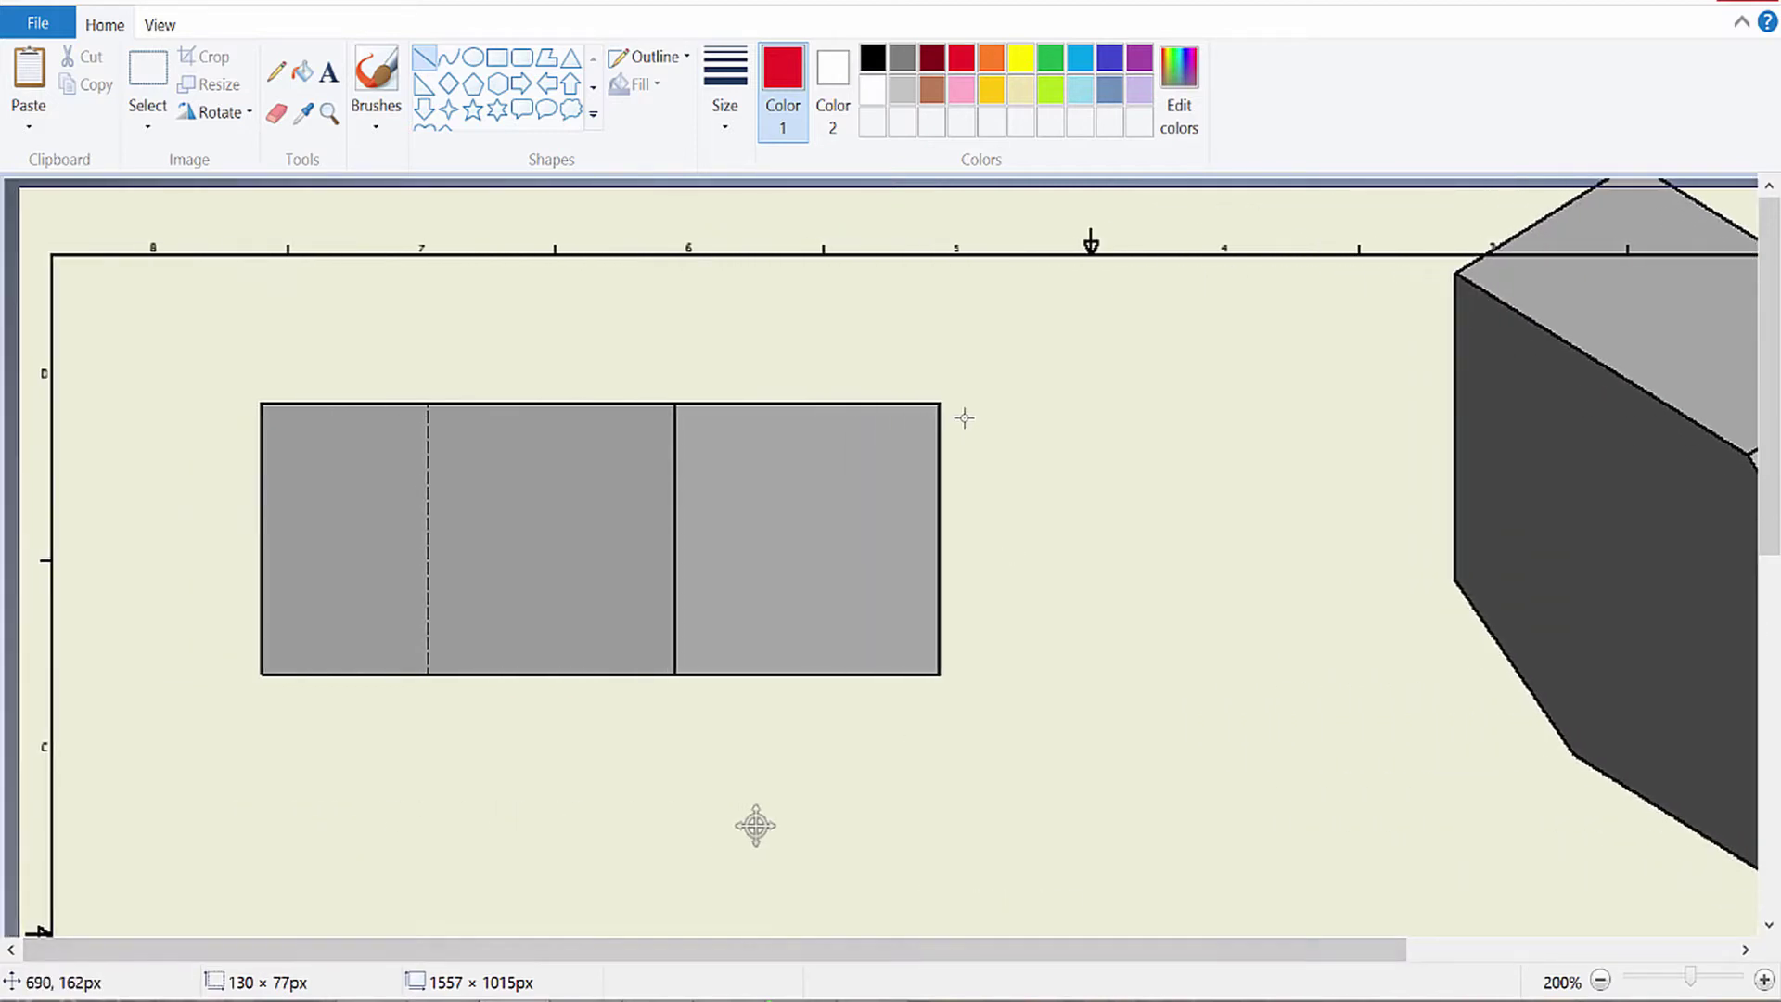
left_click_drag(947, 401, 1034, 401)
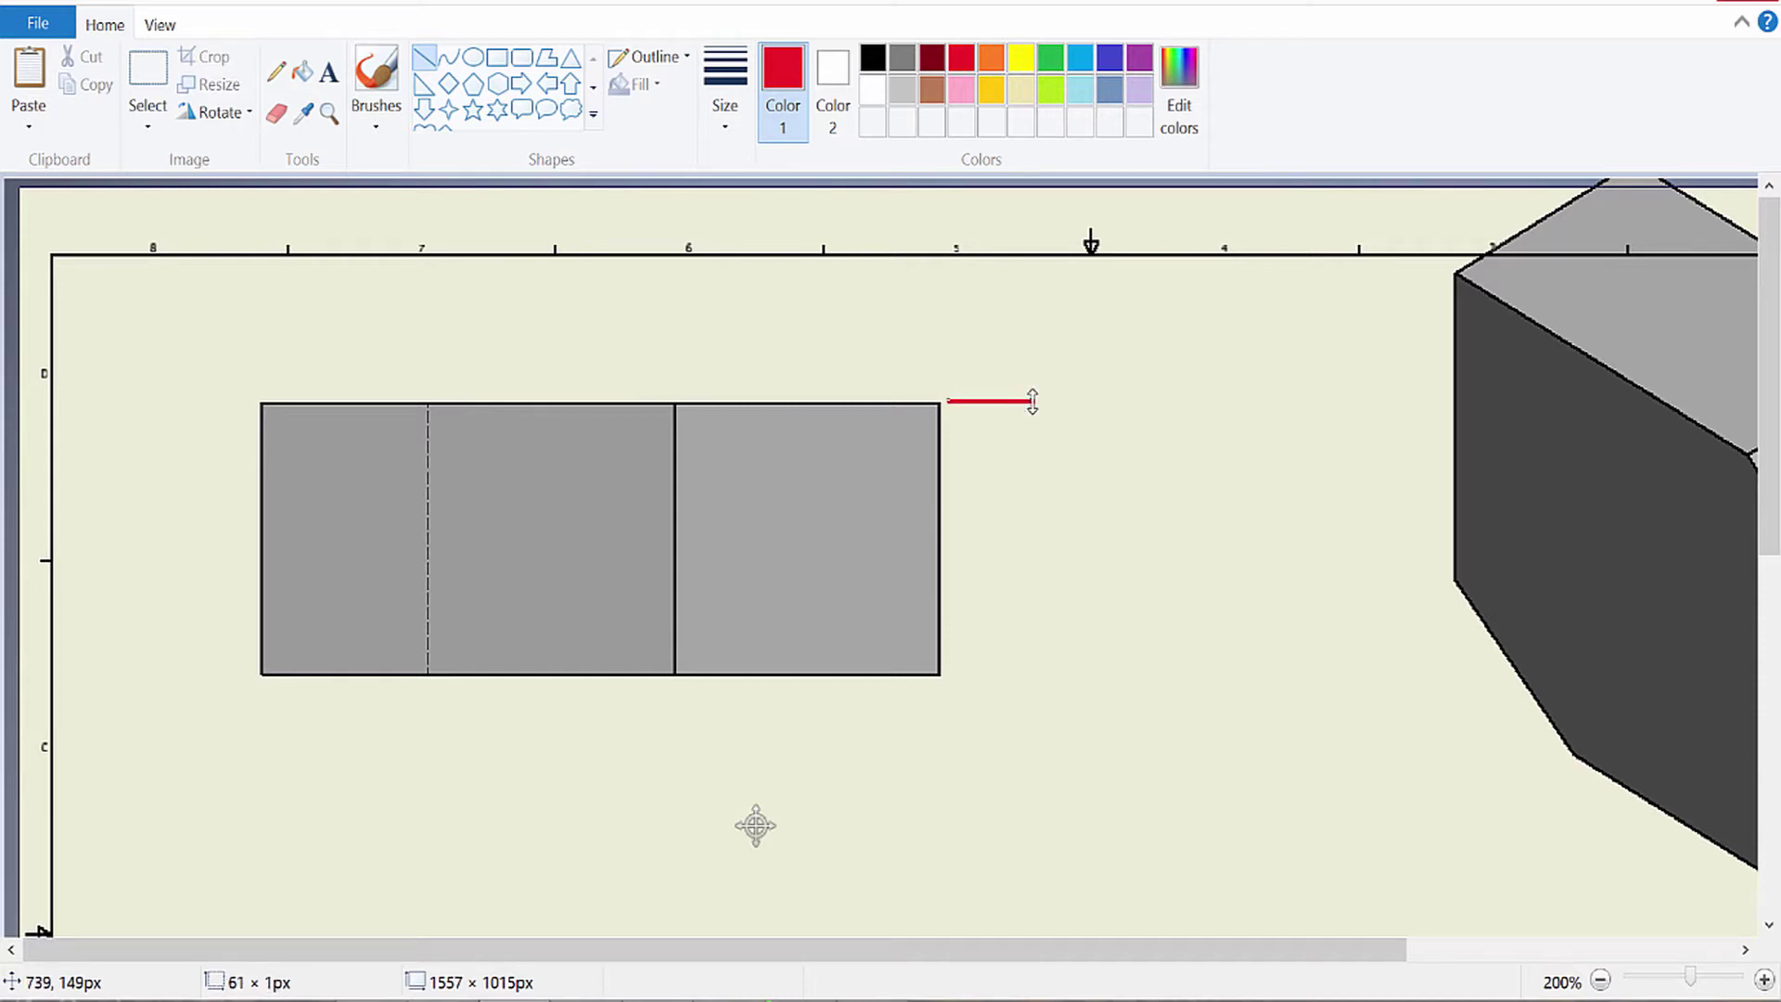
mouse_move(954, 674)
left_mouse_down()
mouse_move(1063, 675)
mouse_move(1036, 675)
left_mouse_up()
left_click_drag(996, 401, 995, 671)
left_click(1098, 620)
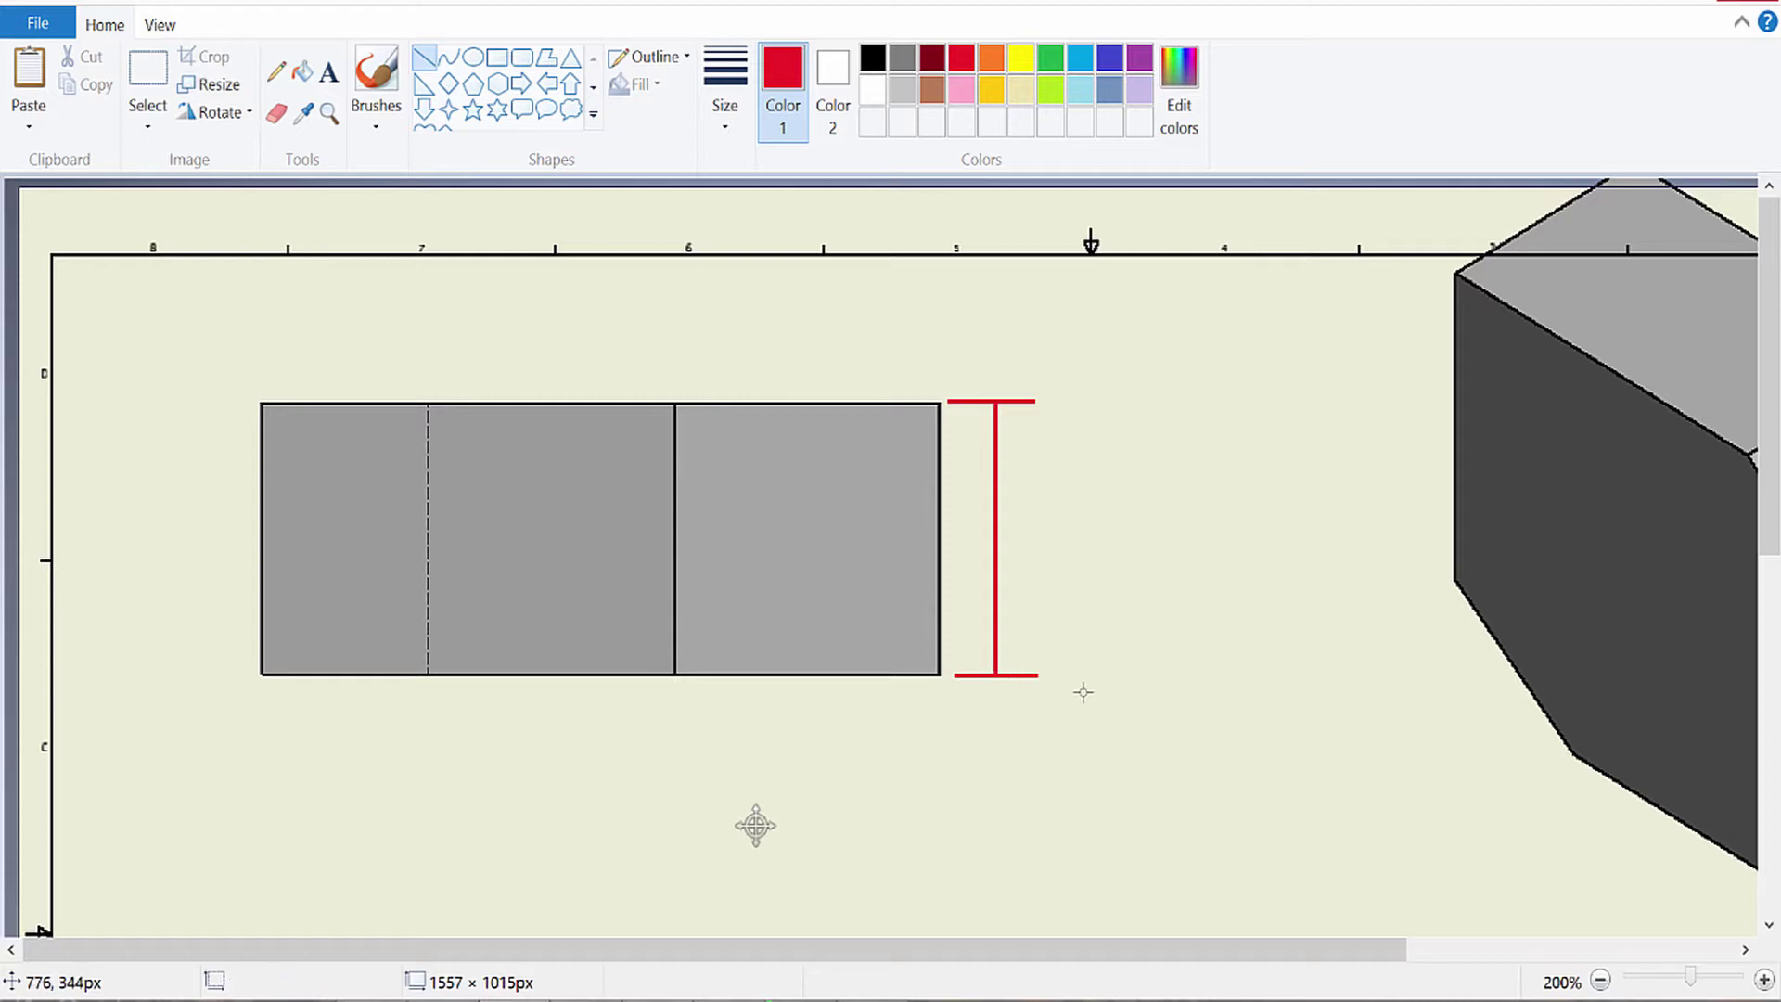
Dimension the front view's right vertical edge in red, inside the overall height, with a short extension line and a vertical line about 187 px long
scroll(1083, 693, "down", 5)
scroll(1084, 692, "up", 3)
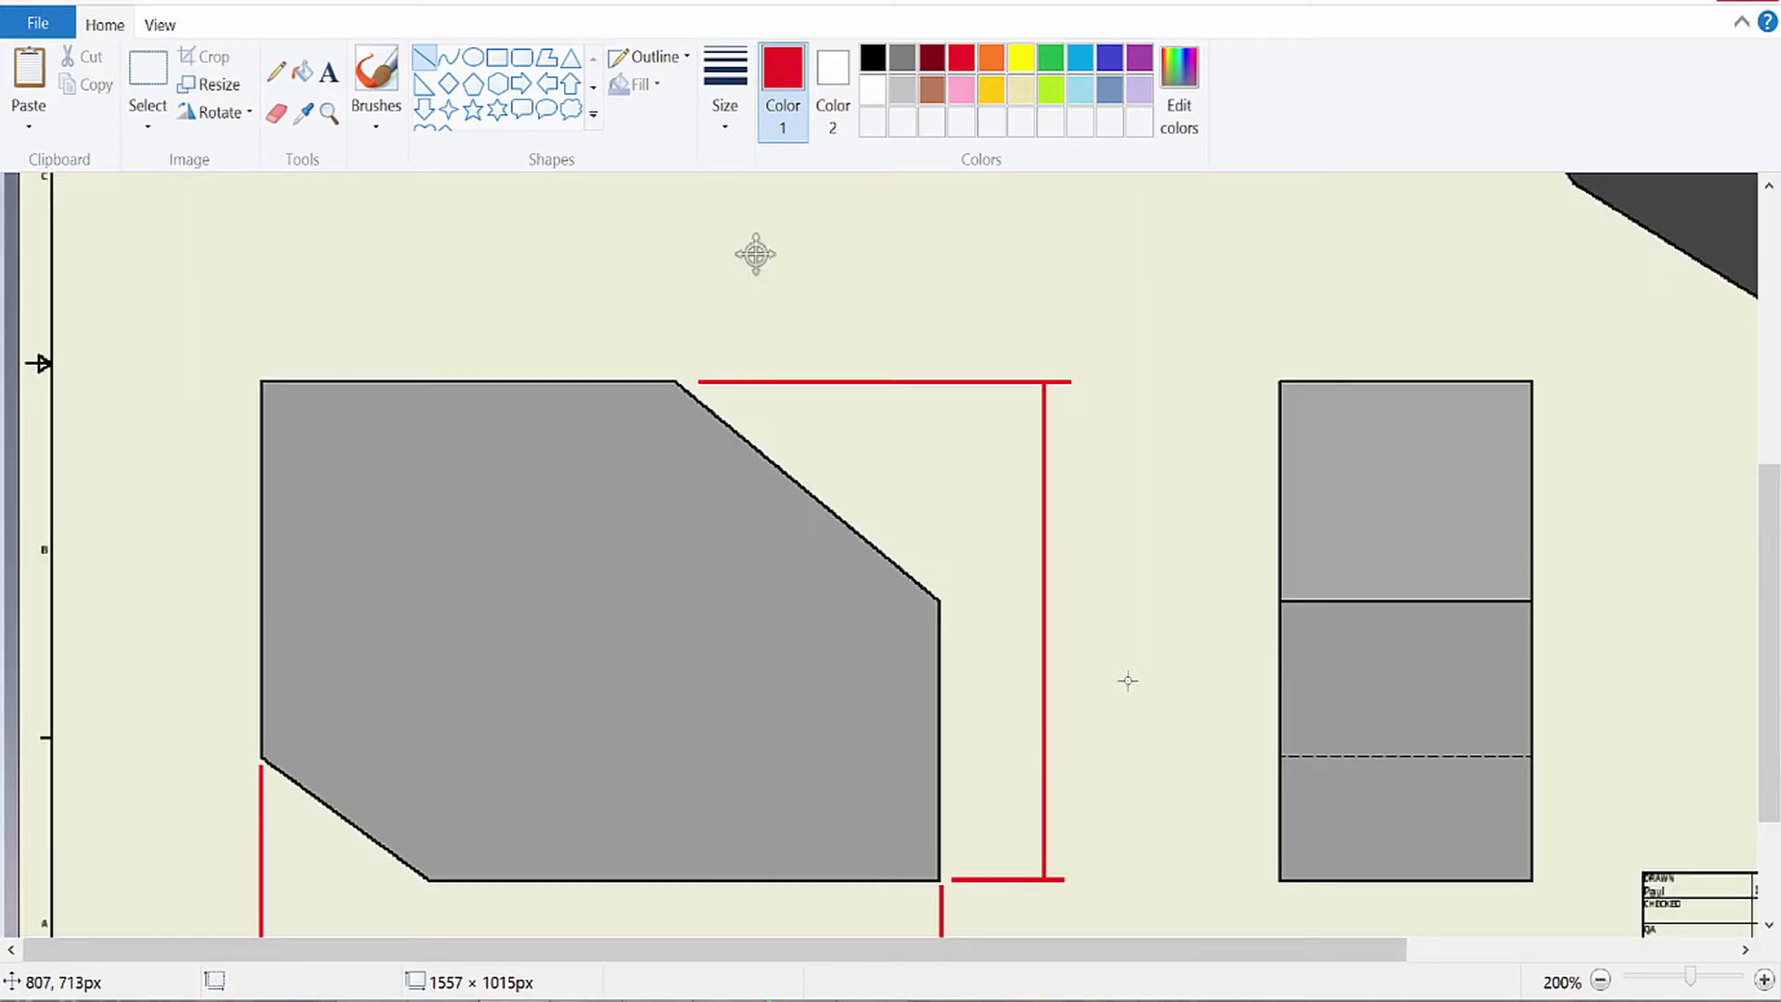
scroll(1132, 691, "up", 5)
scroll(1135, 693, "down", 5)
scroll(1046, 604, "down", 2)
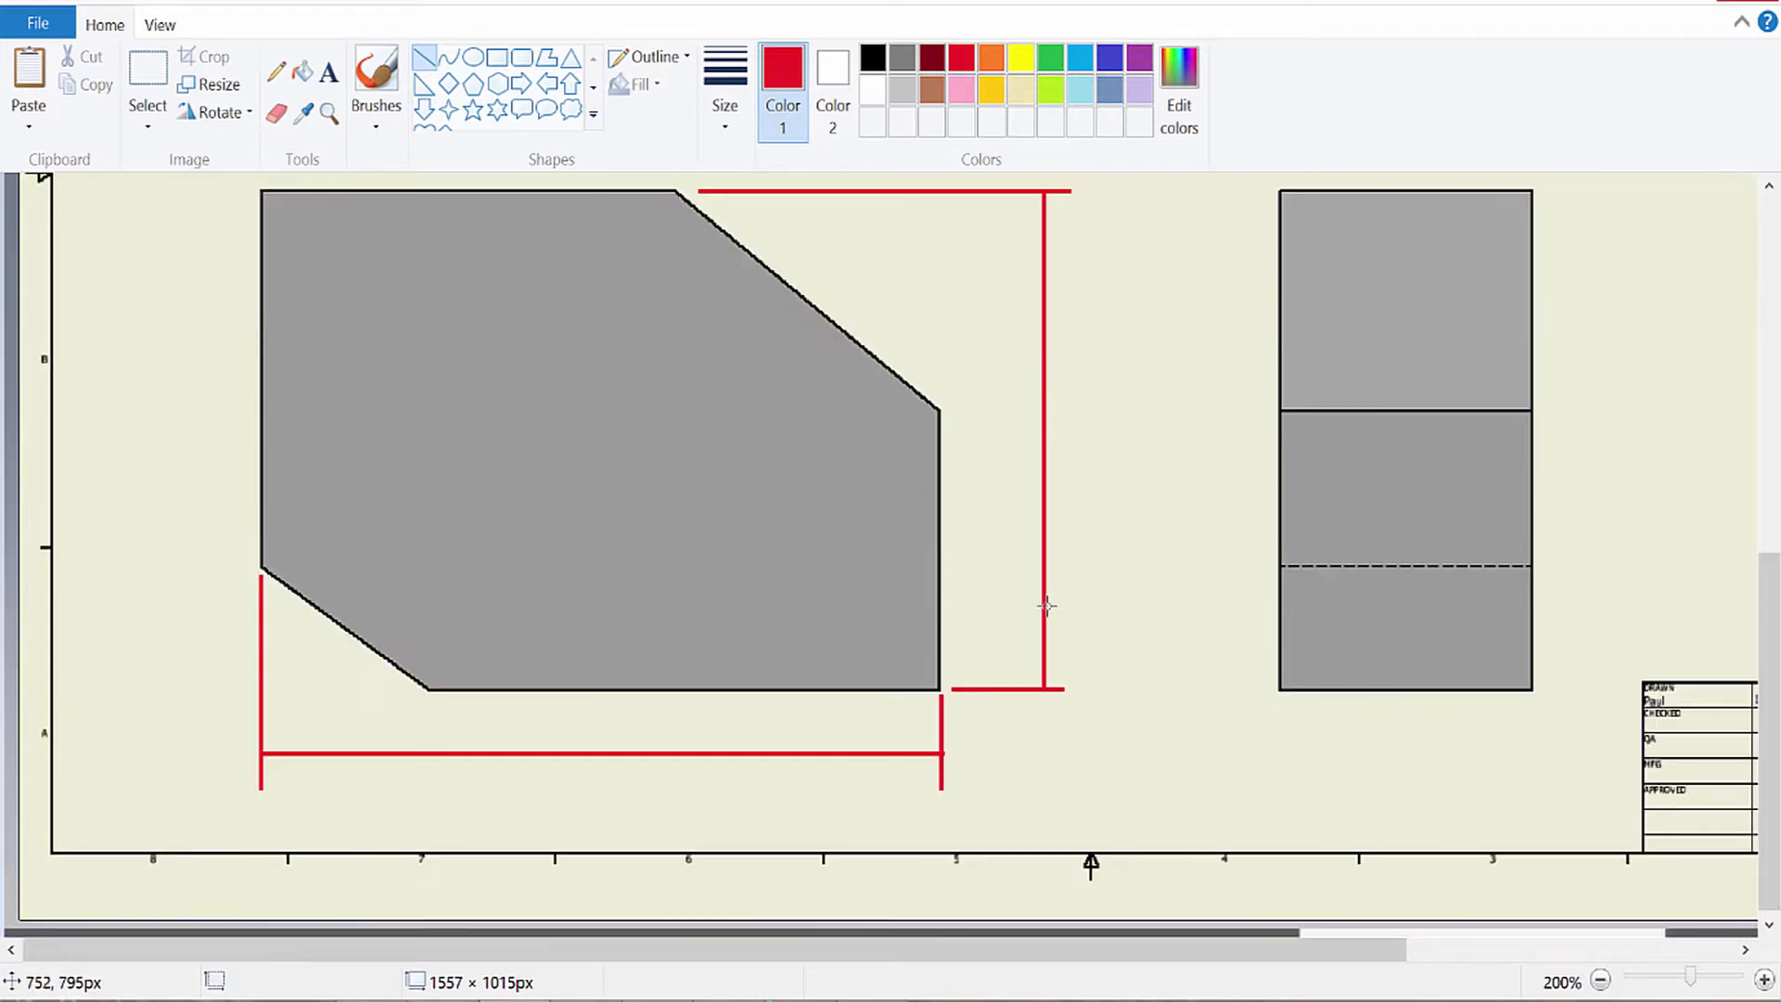
scroll(1021, 596, "up", 2)
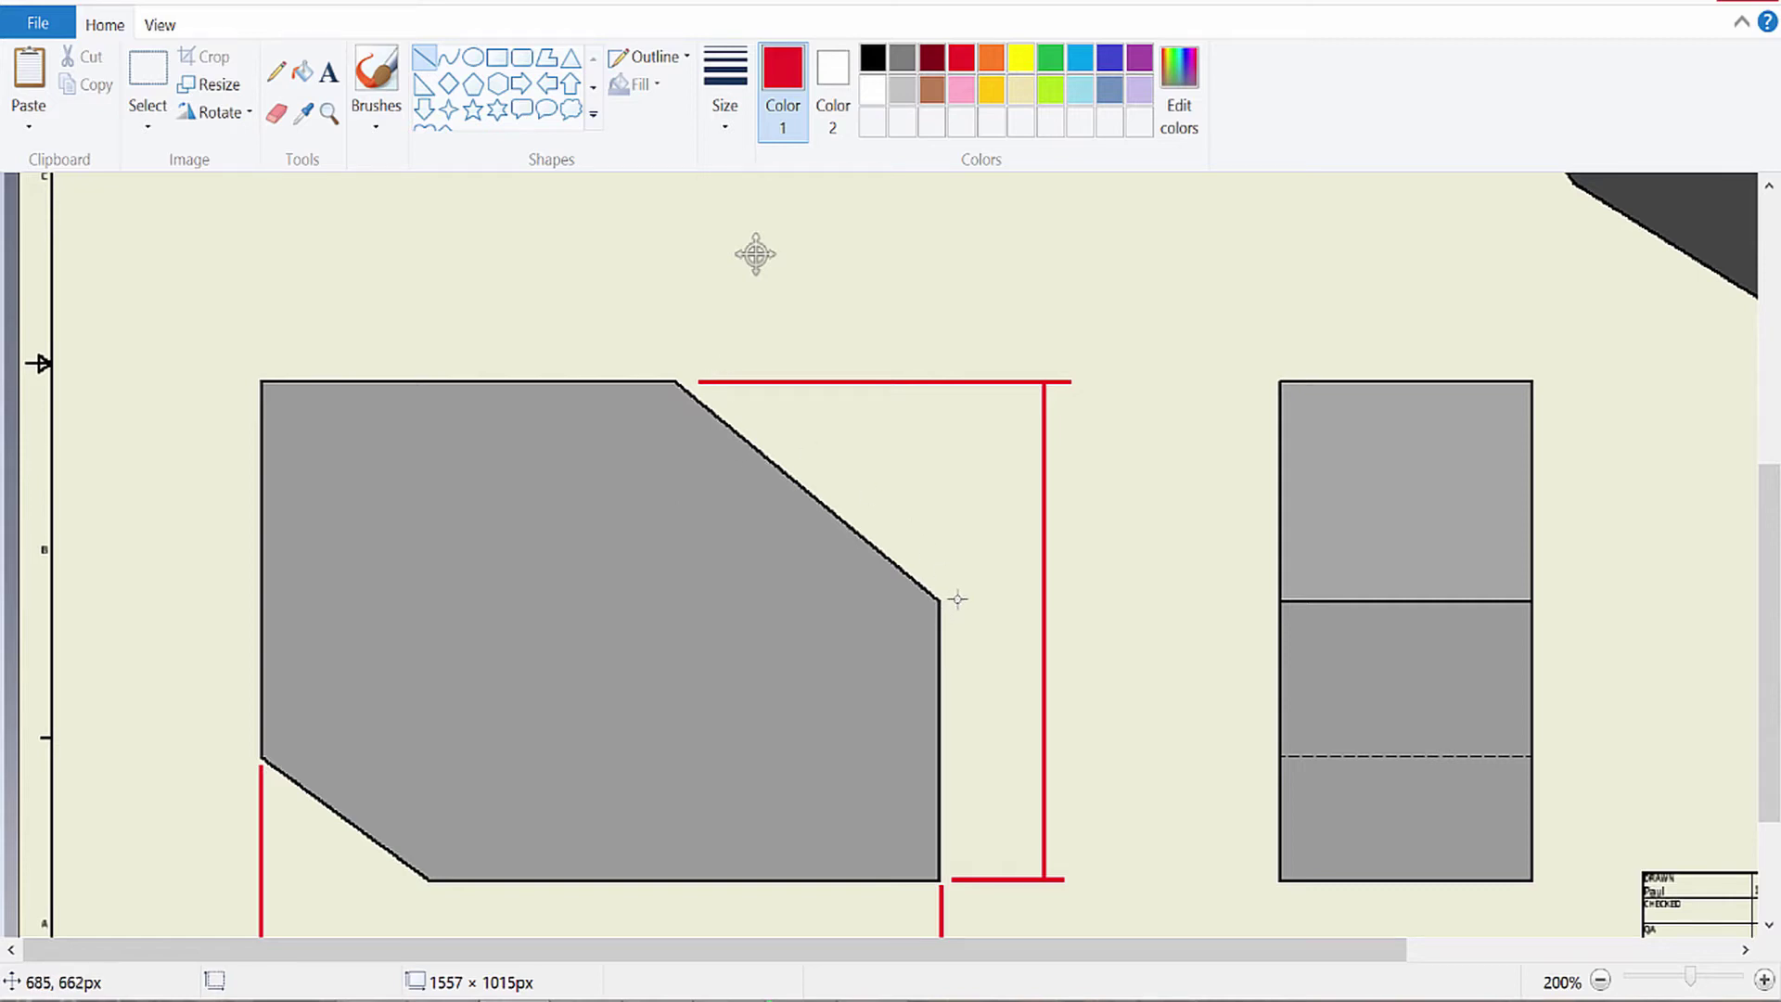
left_click_drag(956, 599, 1024, 596)
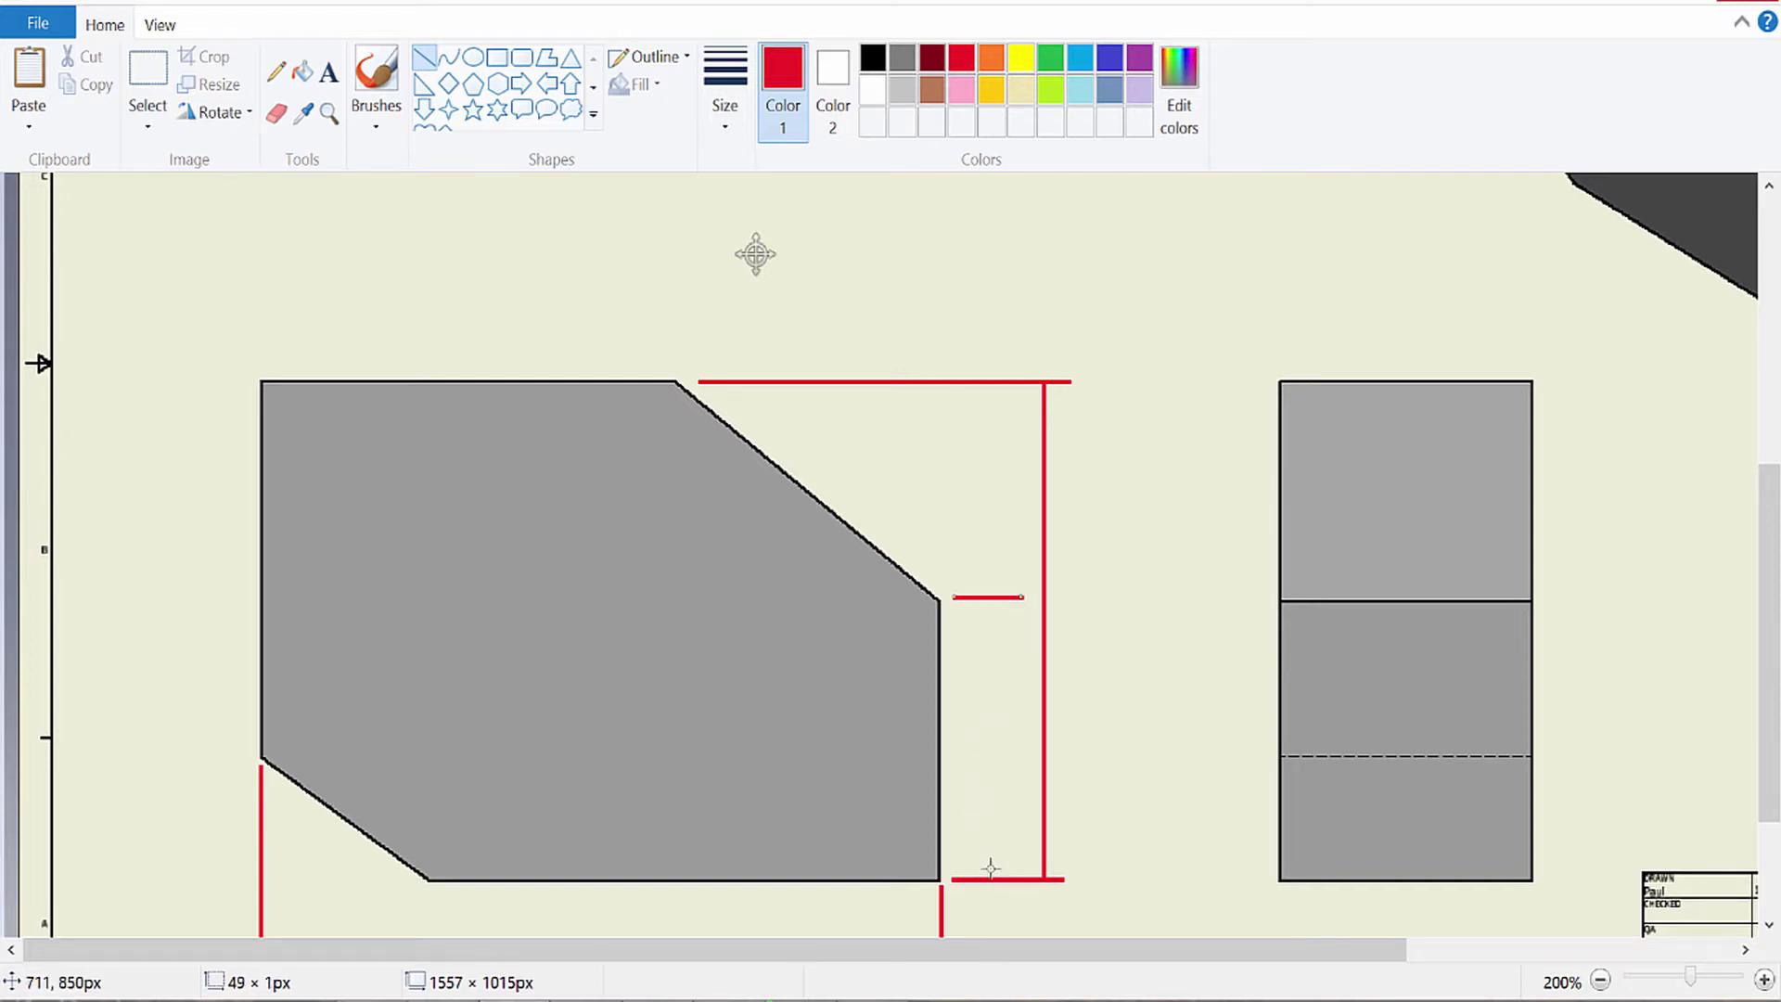
left_click_drag(995, 880, 995, 601)
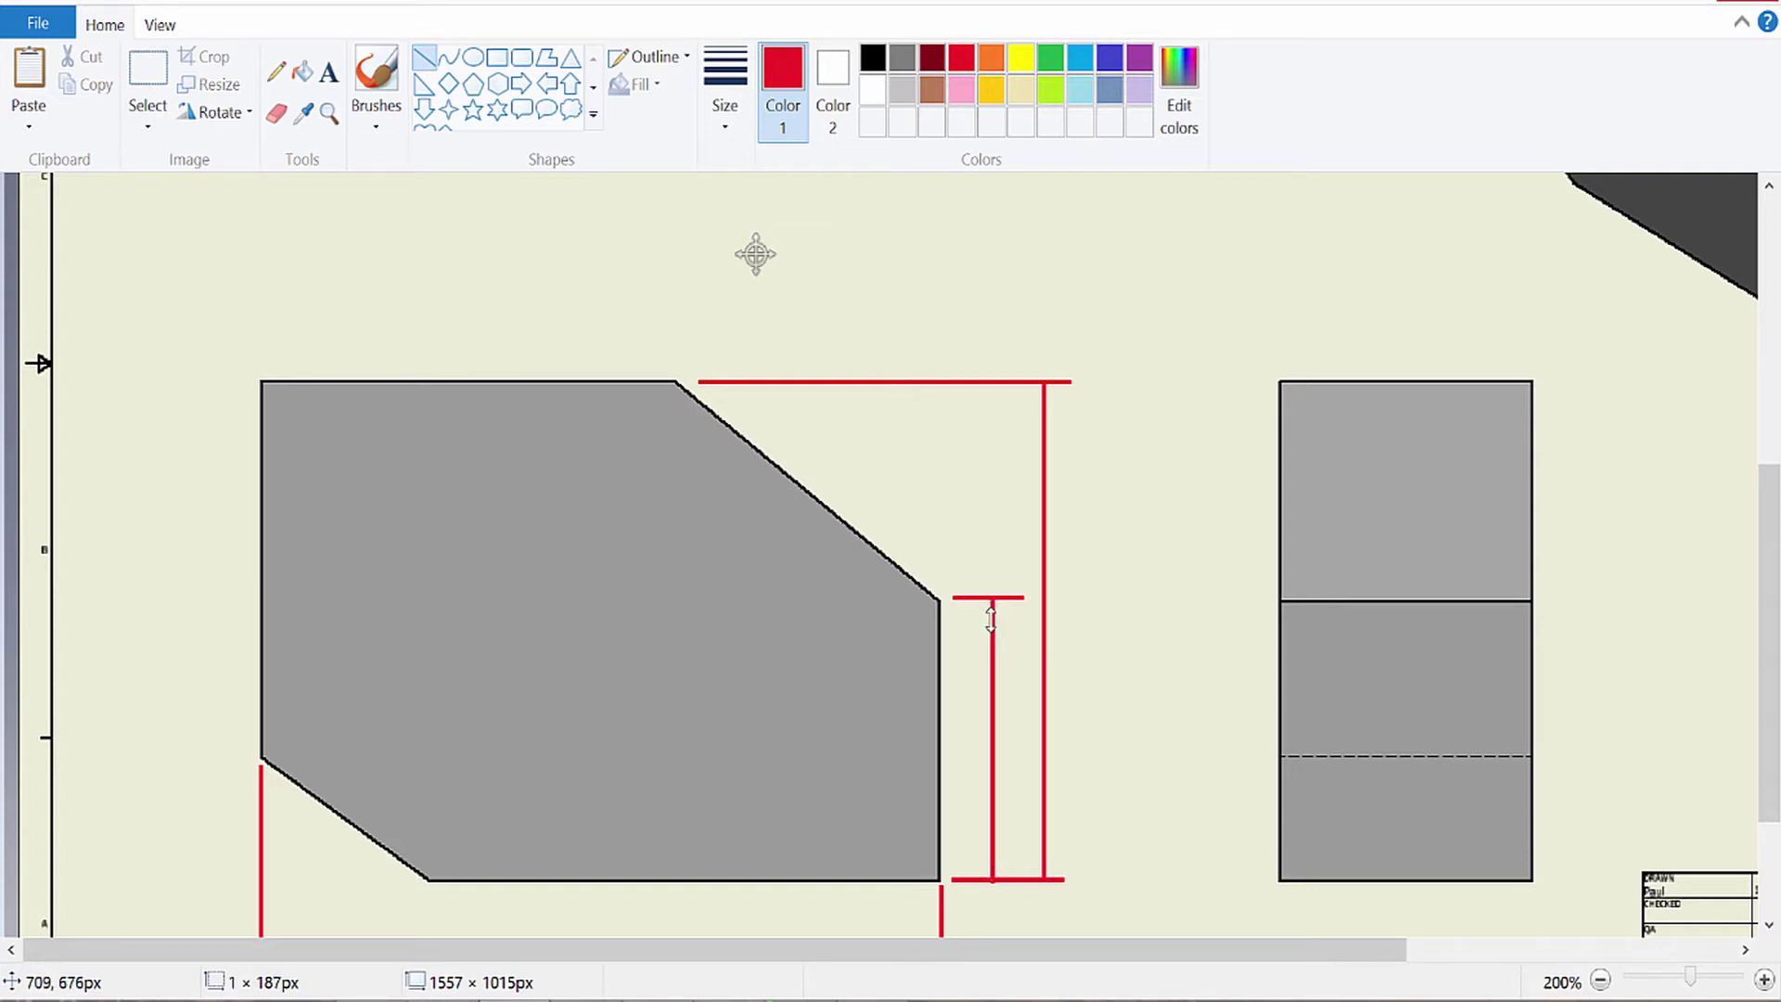
key("Left")
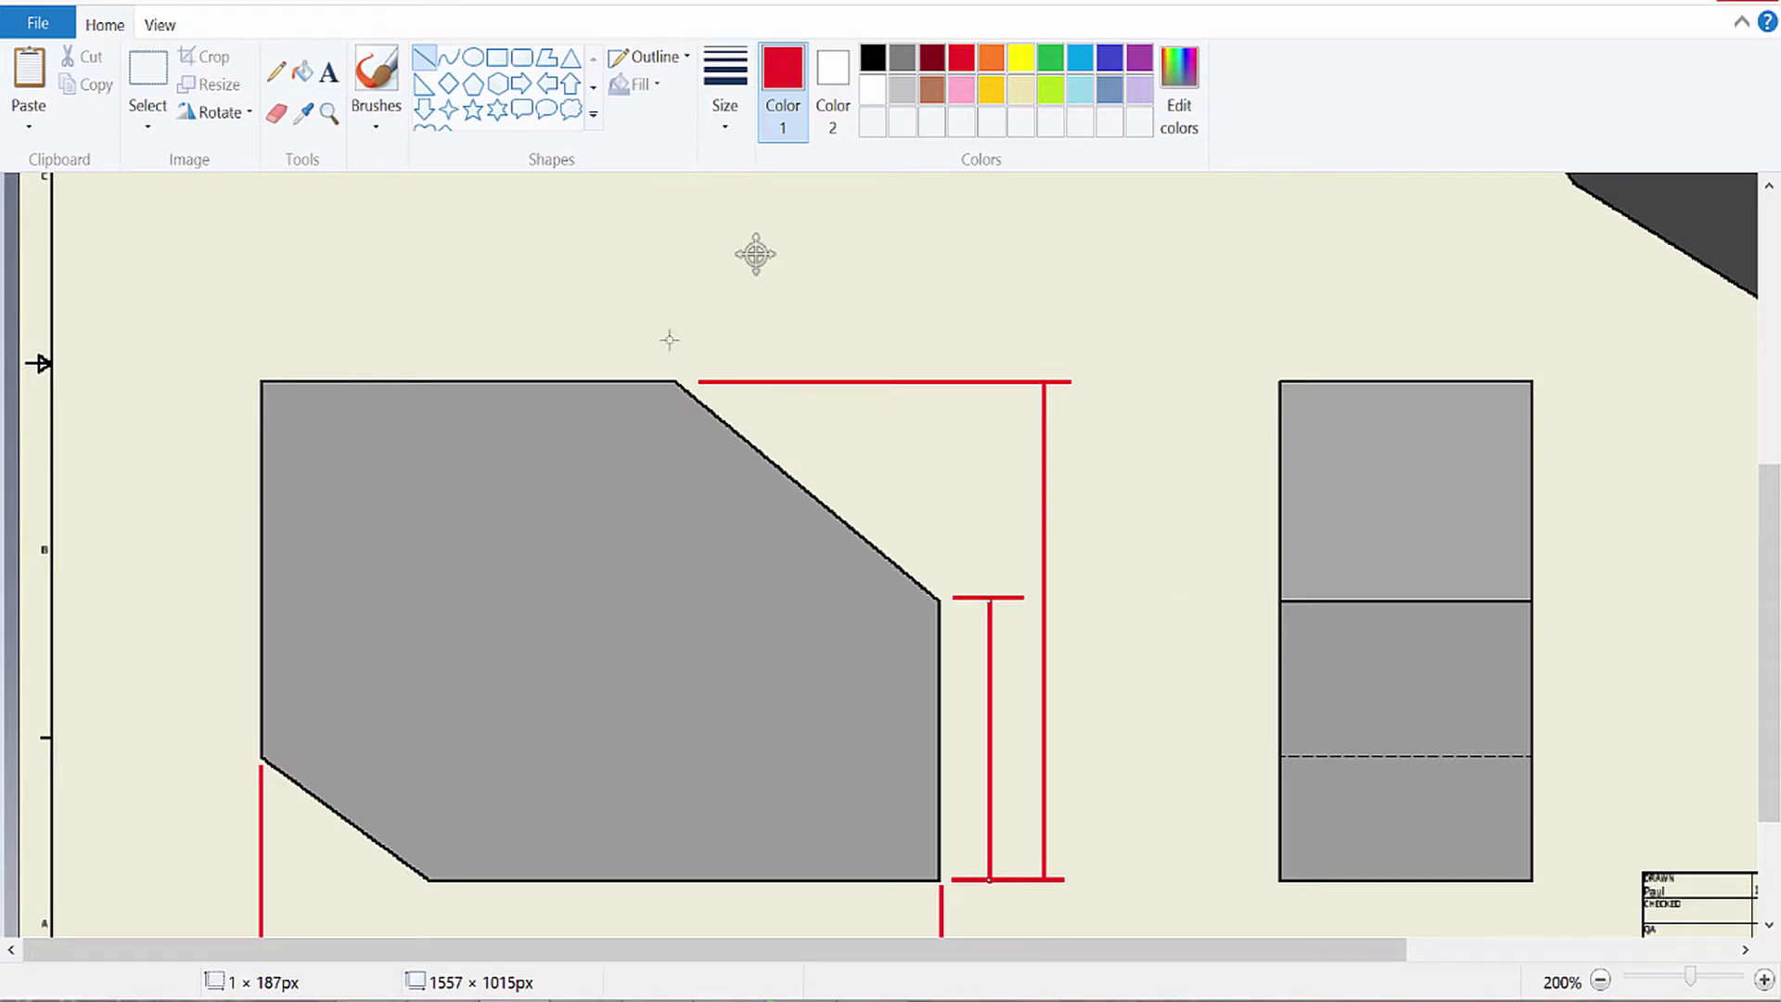
Dimension the front view's bottom edge in red, from an extension line at the lower-left chamfer corner to the right extension line
scroll(424, 514, "down", 3)
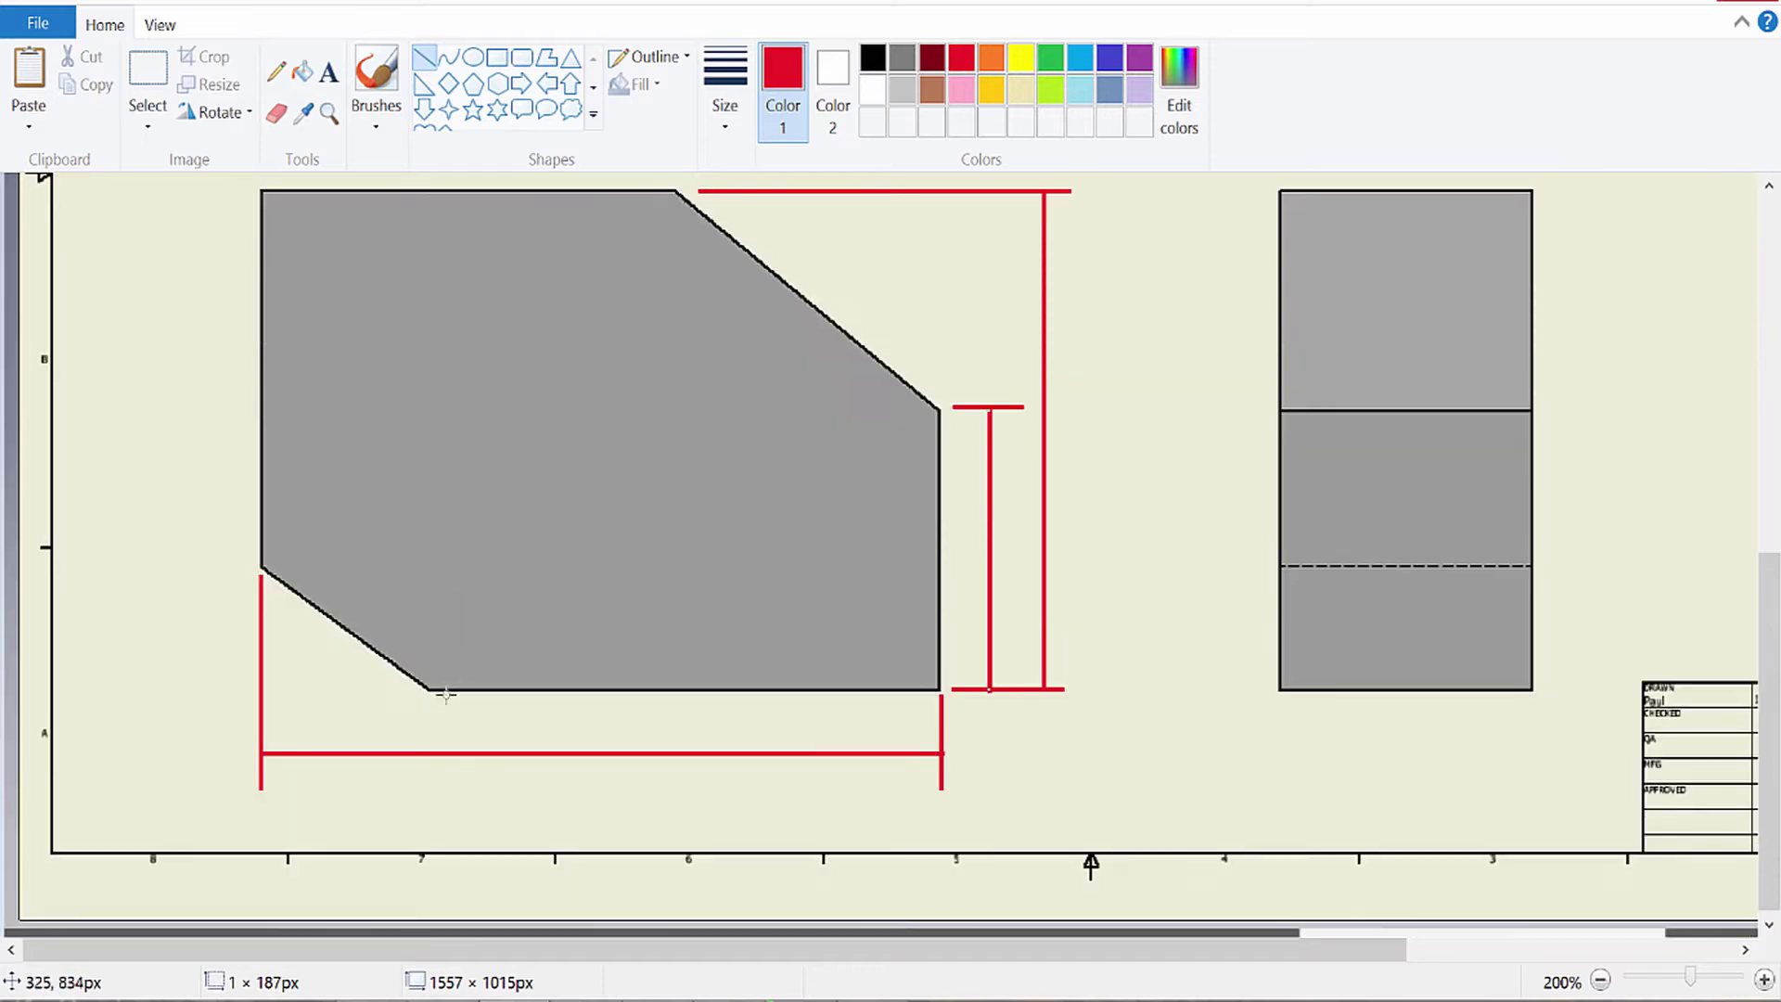
left_click_drag(428, 700, 430, 747)
left_click(509, 726)
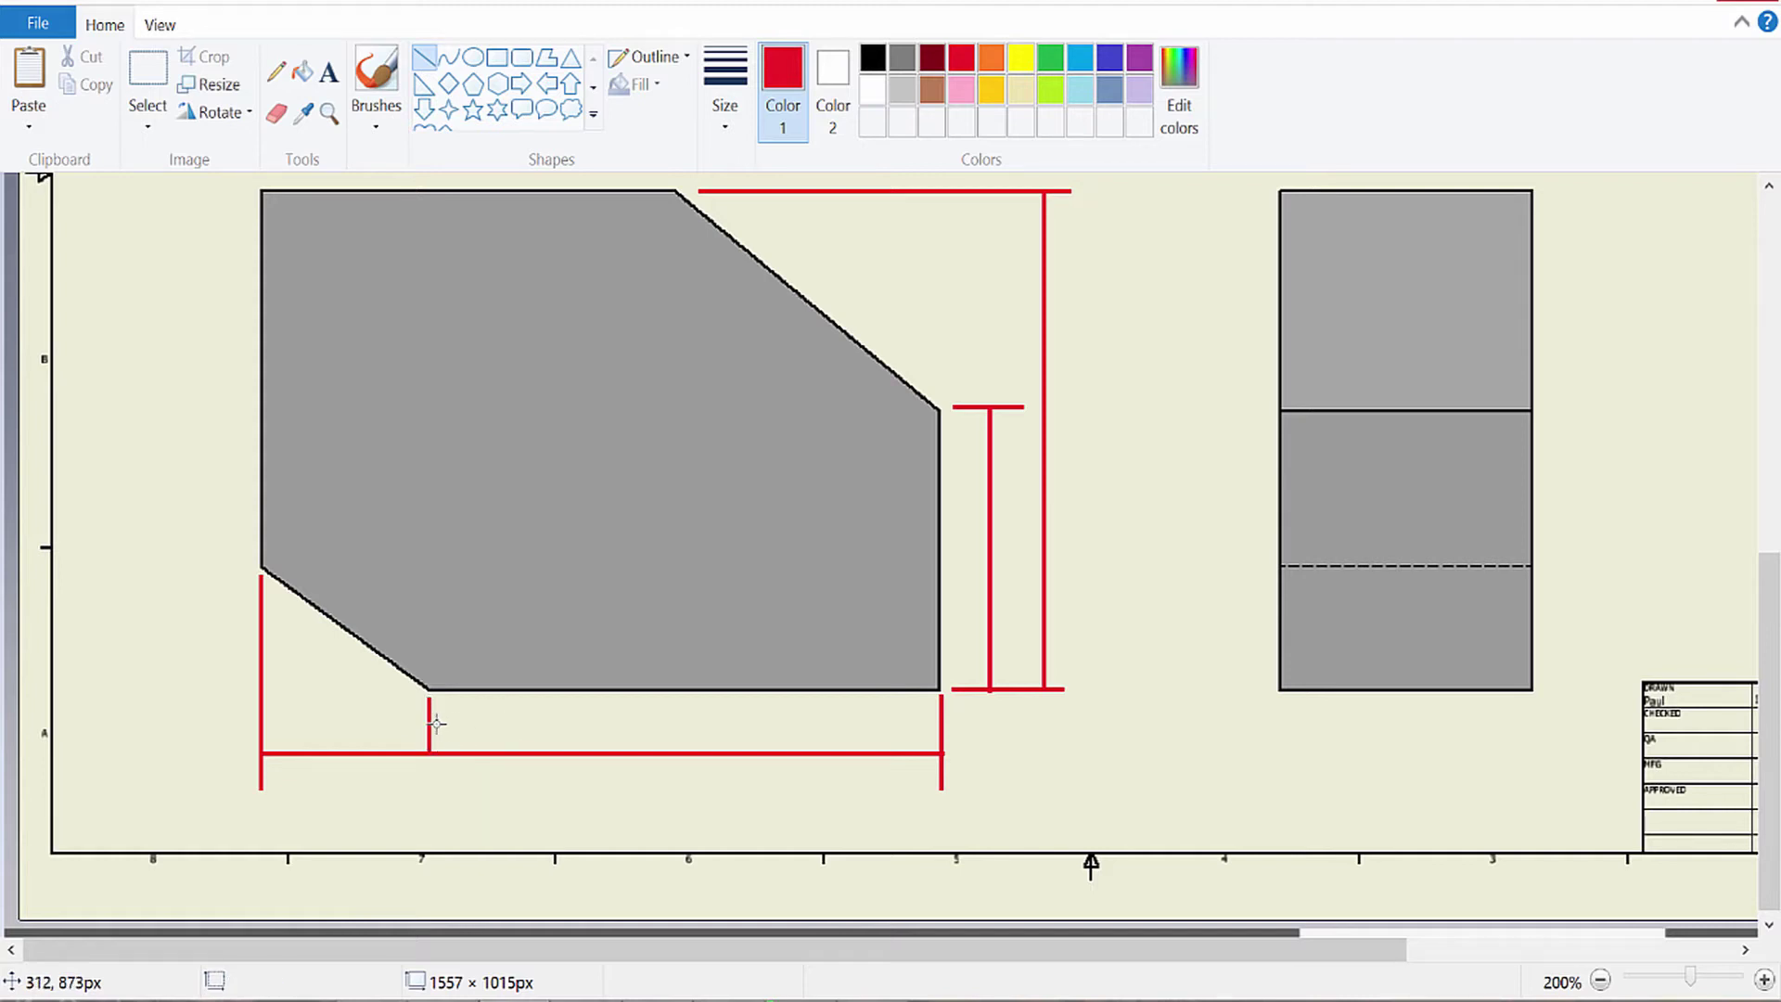
left_click_drag(428, 723, 939, 723)
Dimension the front view's left vertical edge in red, using two short horizontal extension lines joined by a vertical line
scroll(1014, 732, "up", 2)
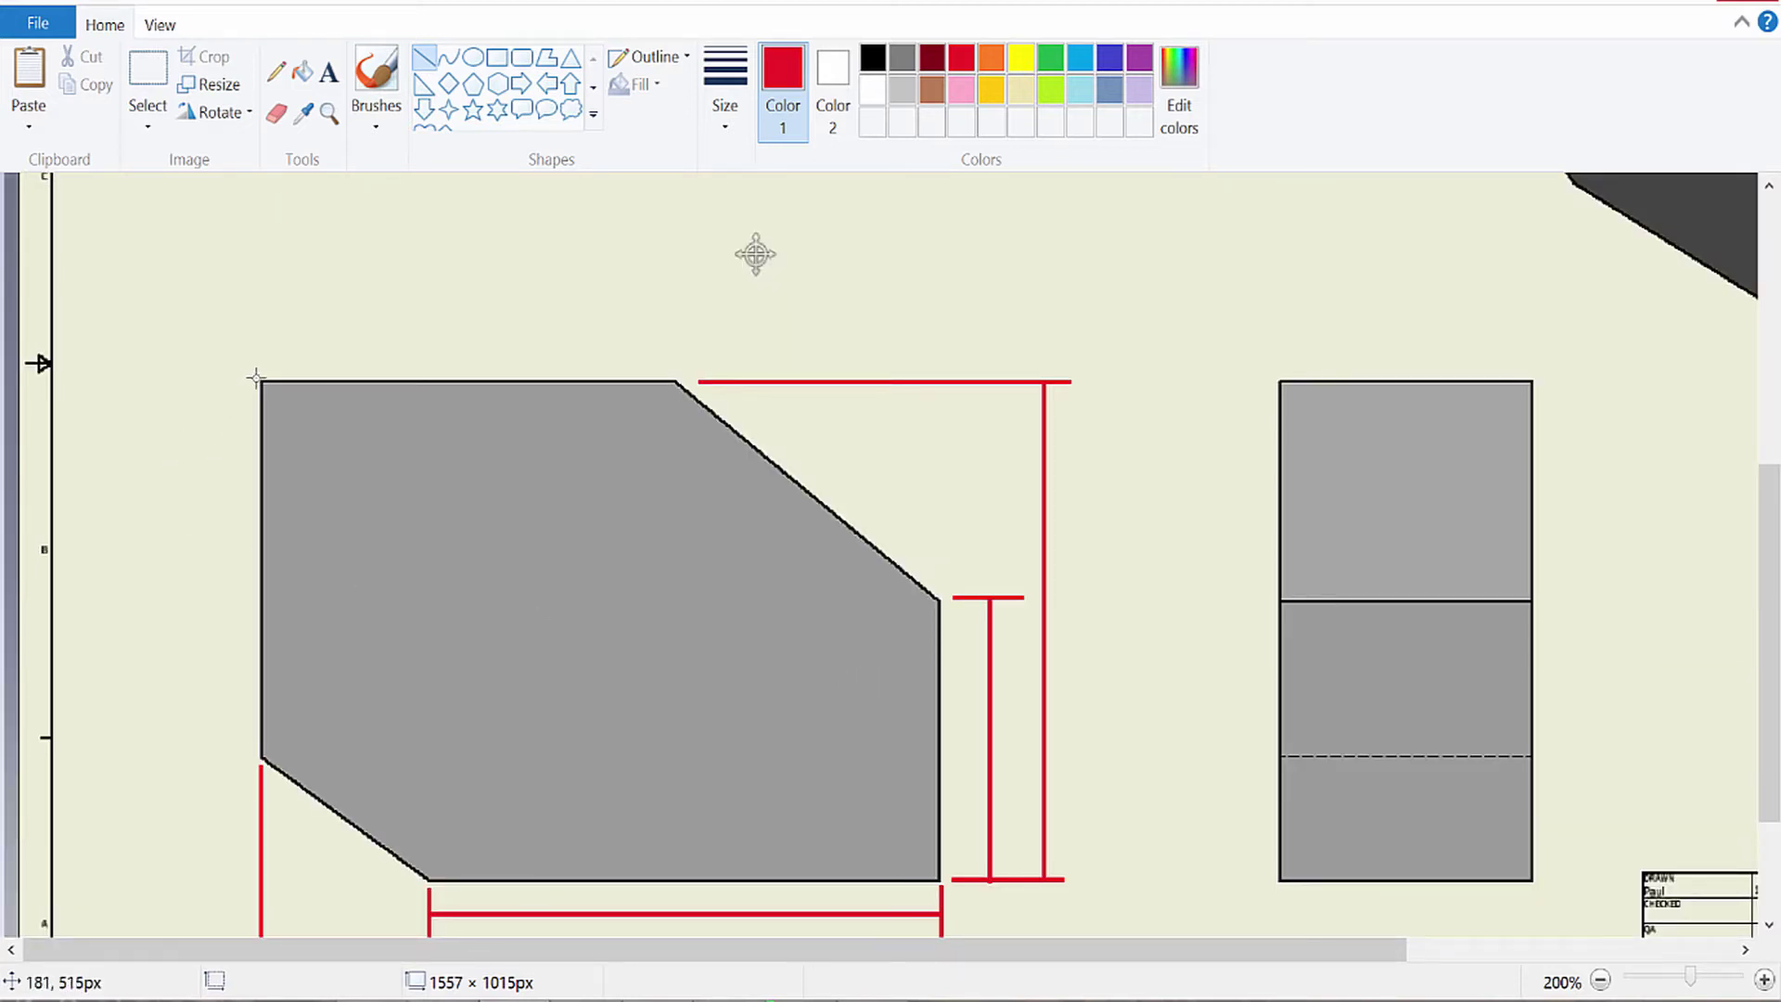
left_click_drag(254, 378, 193, 377)
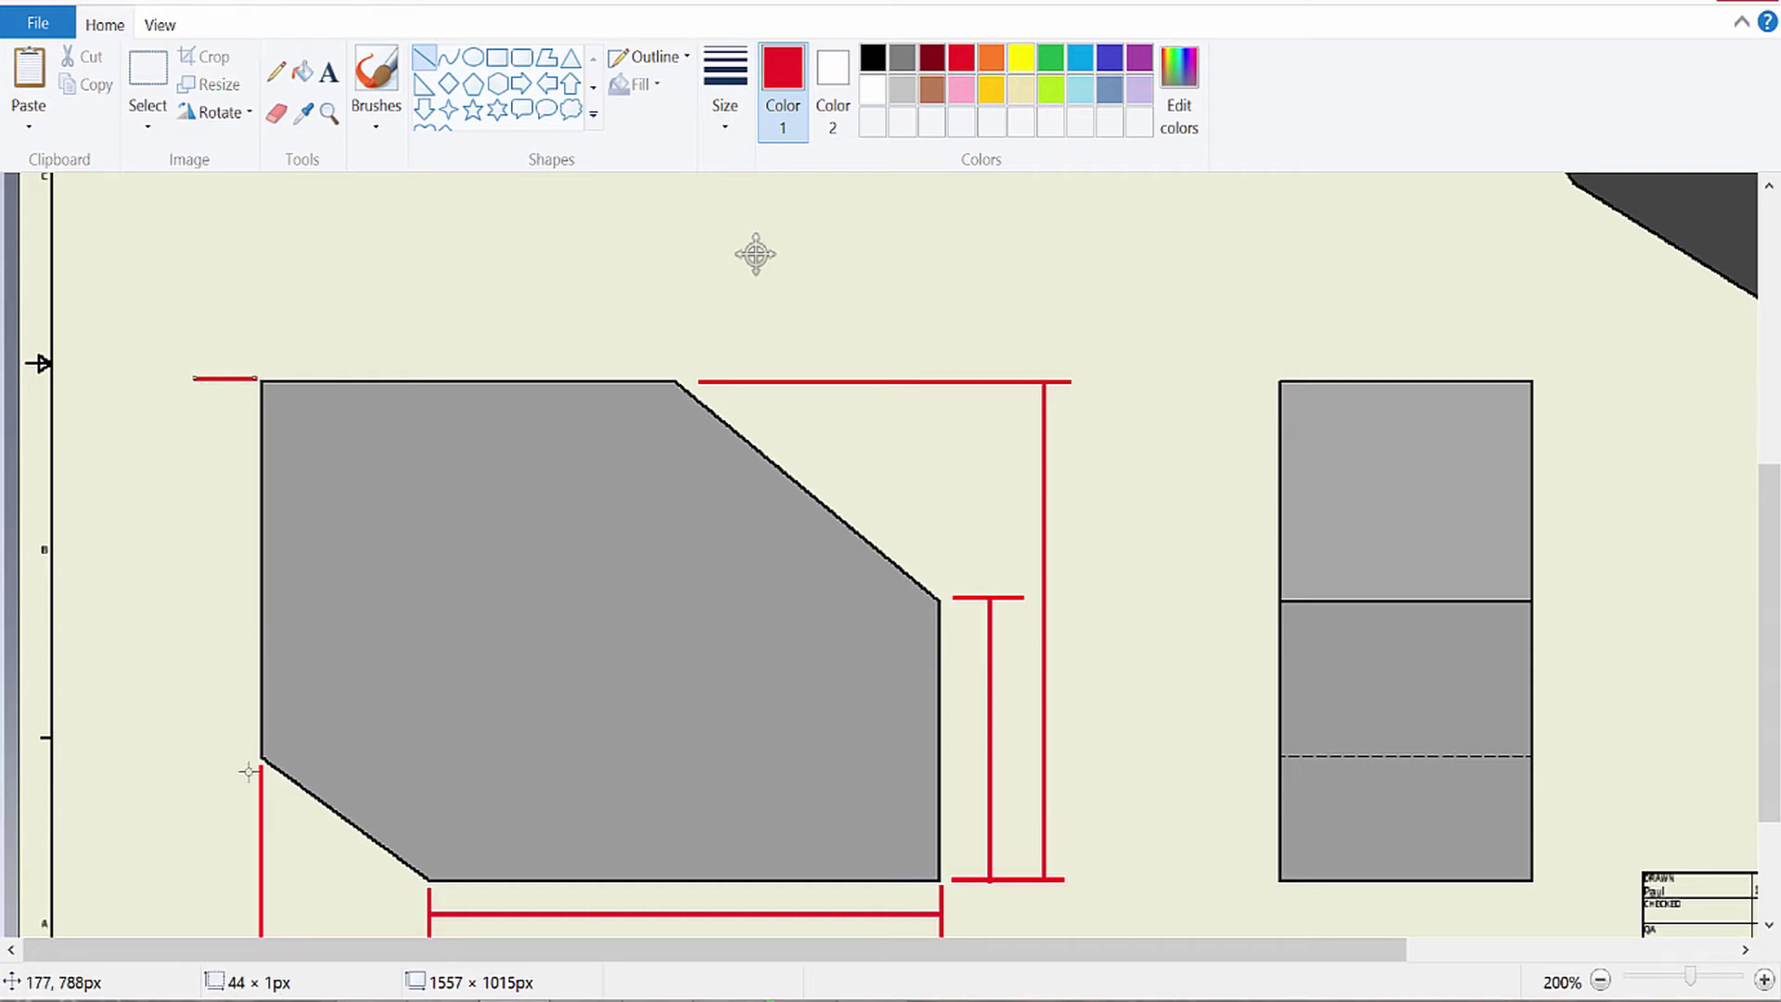
left_click_drag(254, 757, 201, 757)
left_click_drag(230, 383, 231, 758)
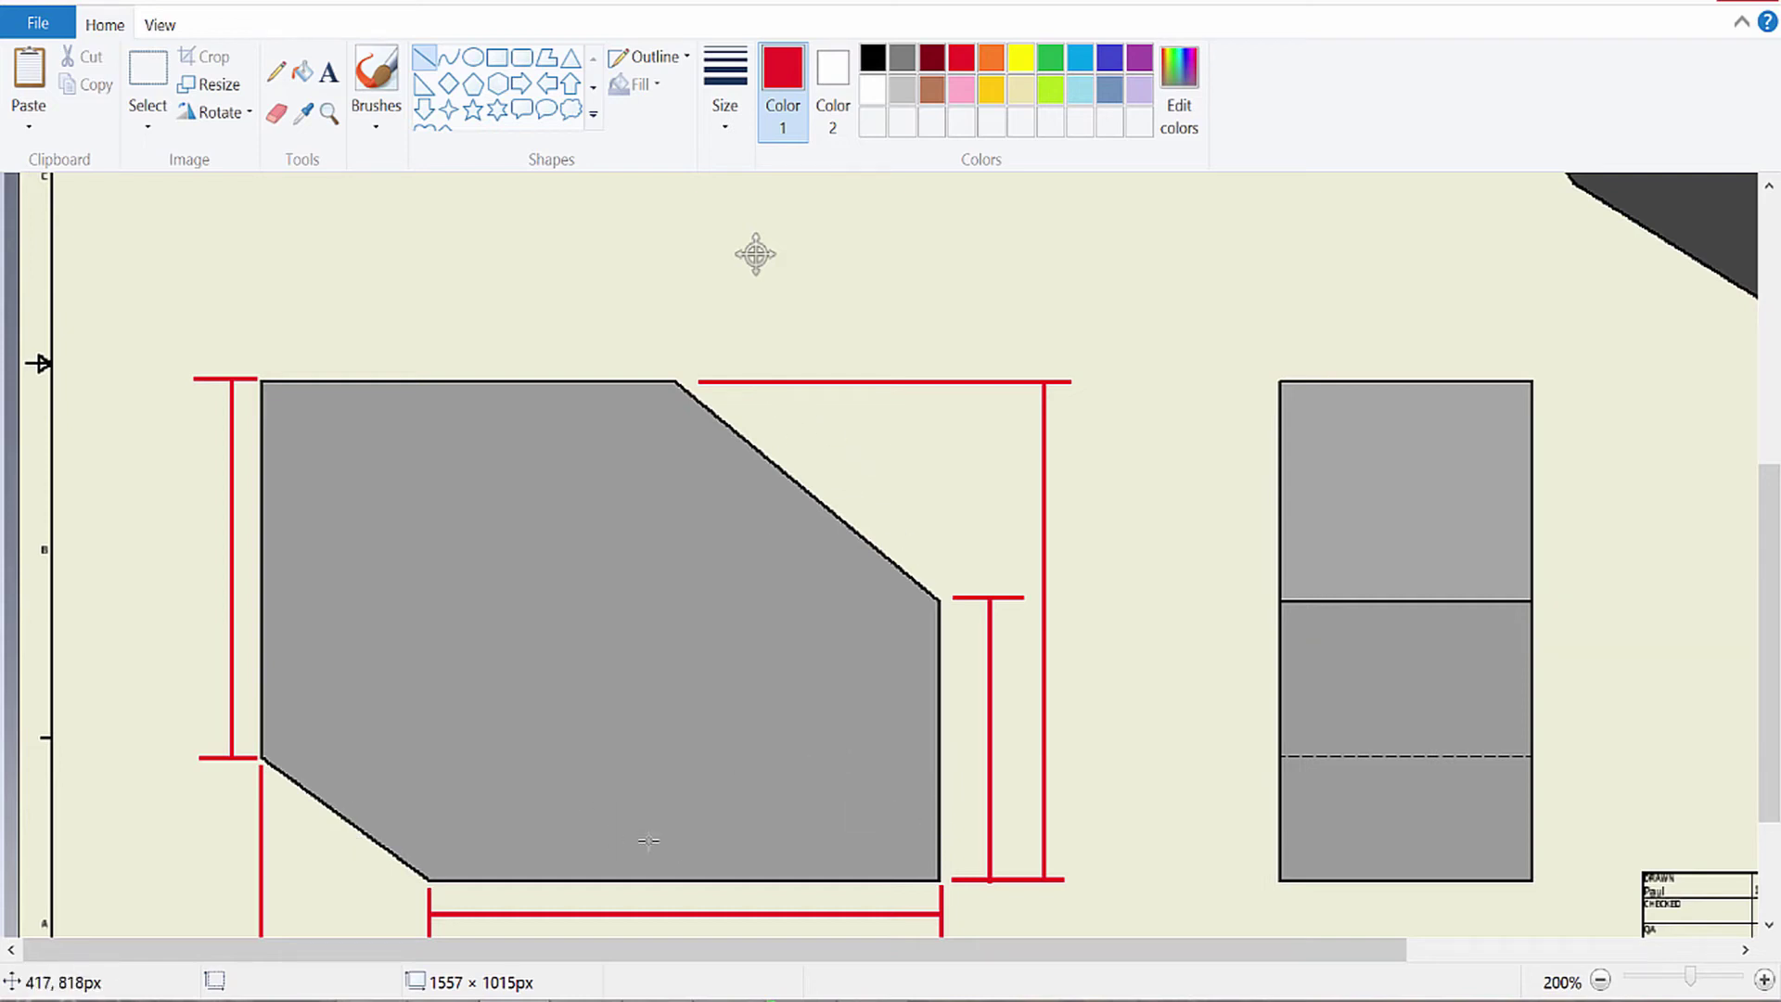
Dimension the front view's top edge in red, using two vertical extension lines joined by a horizontal line about 294 px long
scroll(520, 807, "down", 2)
scroll(449, 763, "up", 2)
left_click_drag(263, 359, 262, 300)
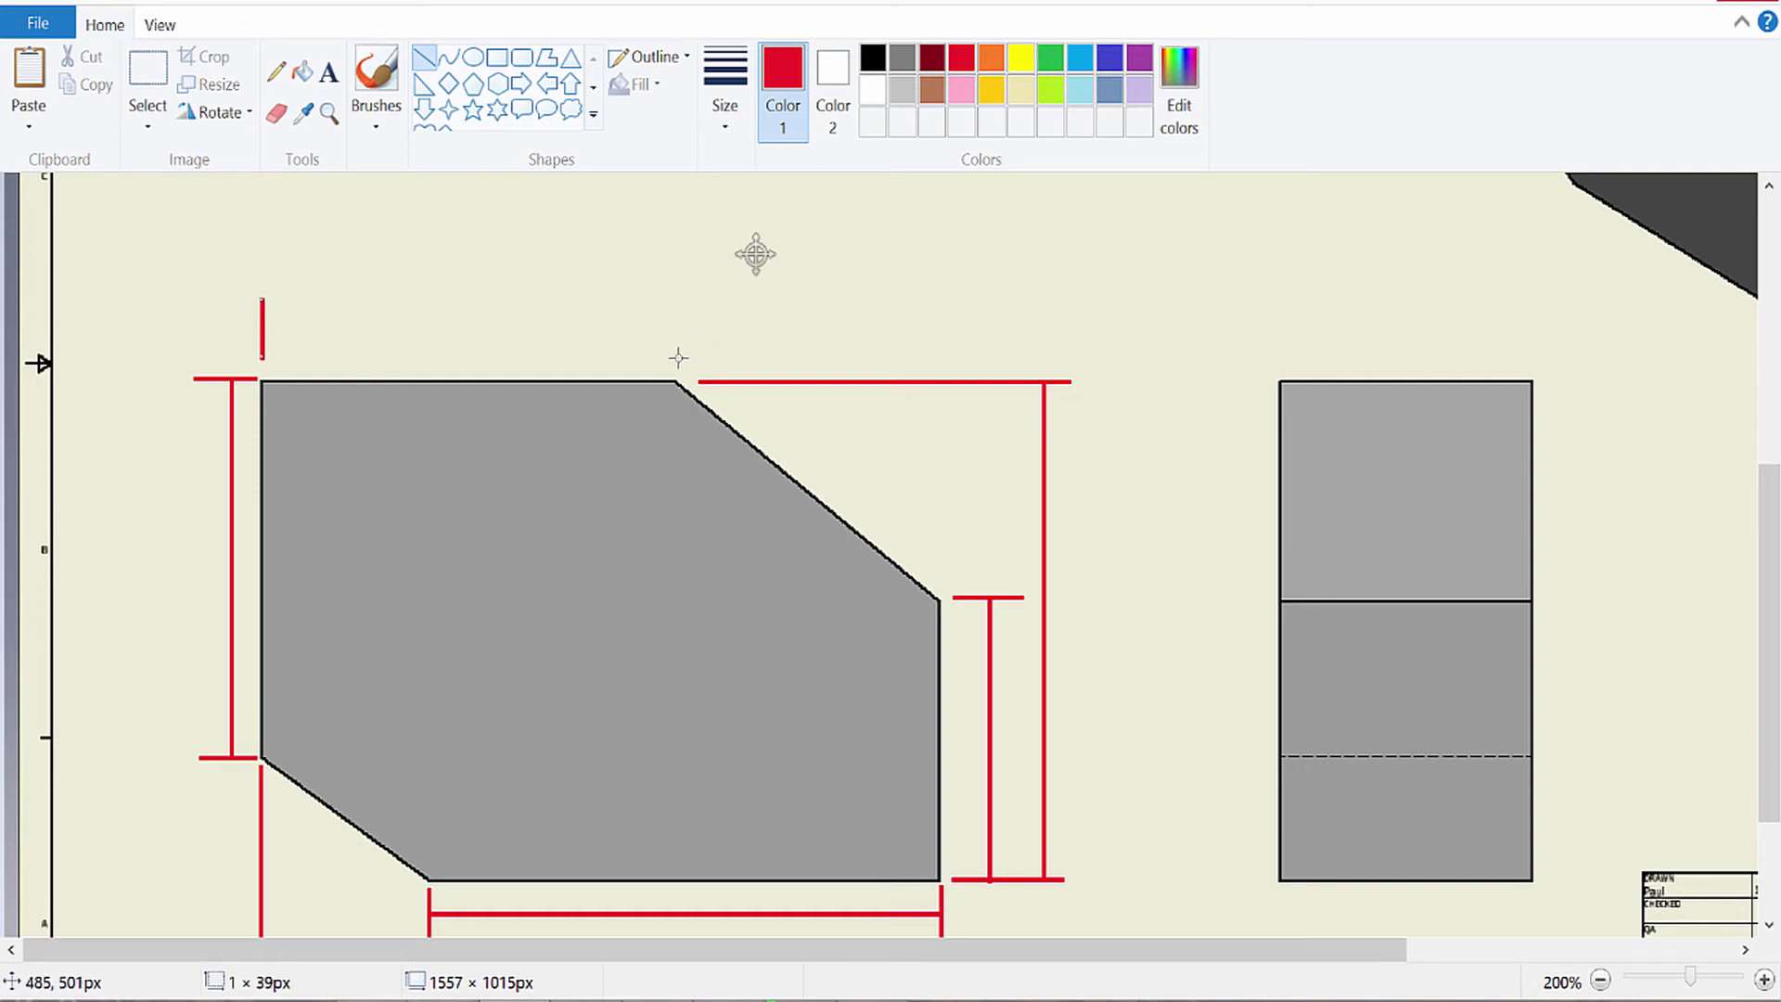
left_click_drag(673, 366, 675, 315)
left_click_drag(264, 327, 673, 328)
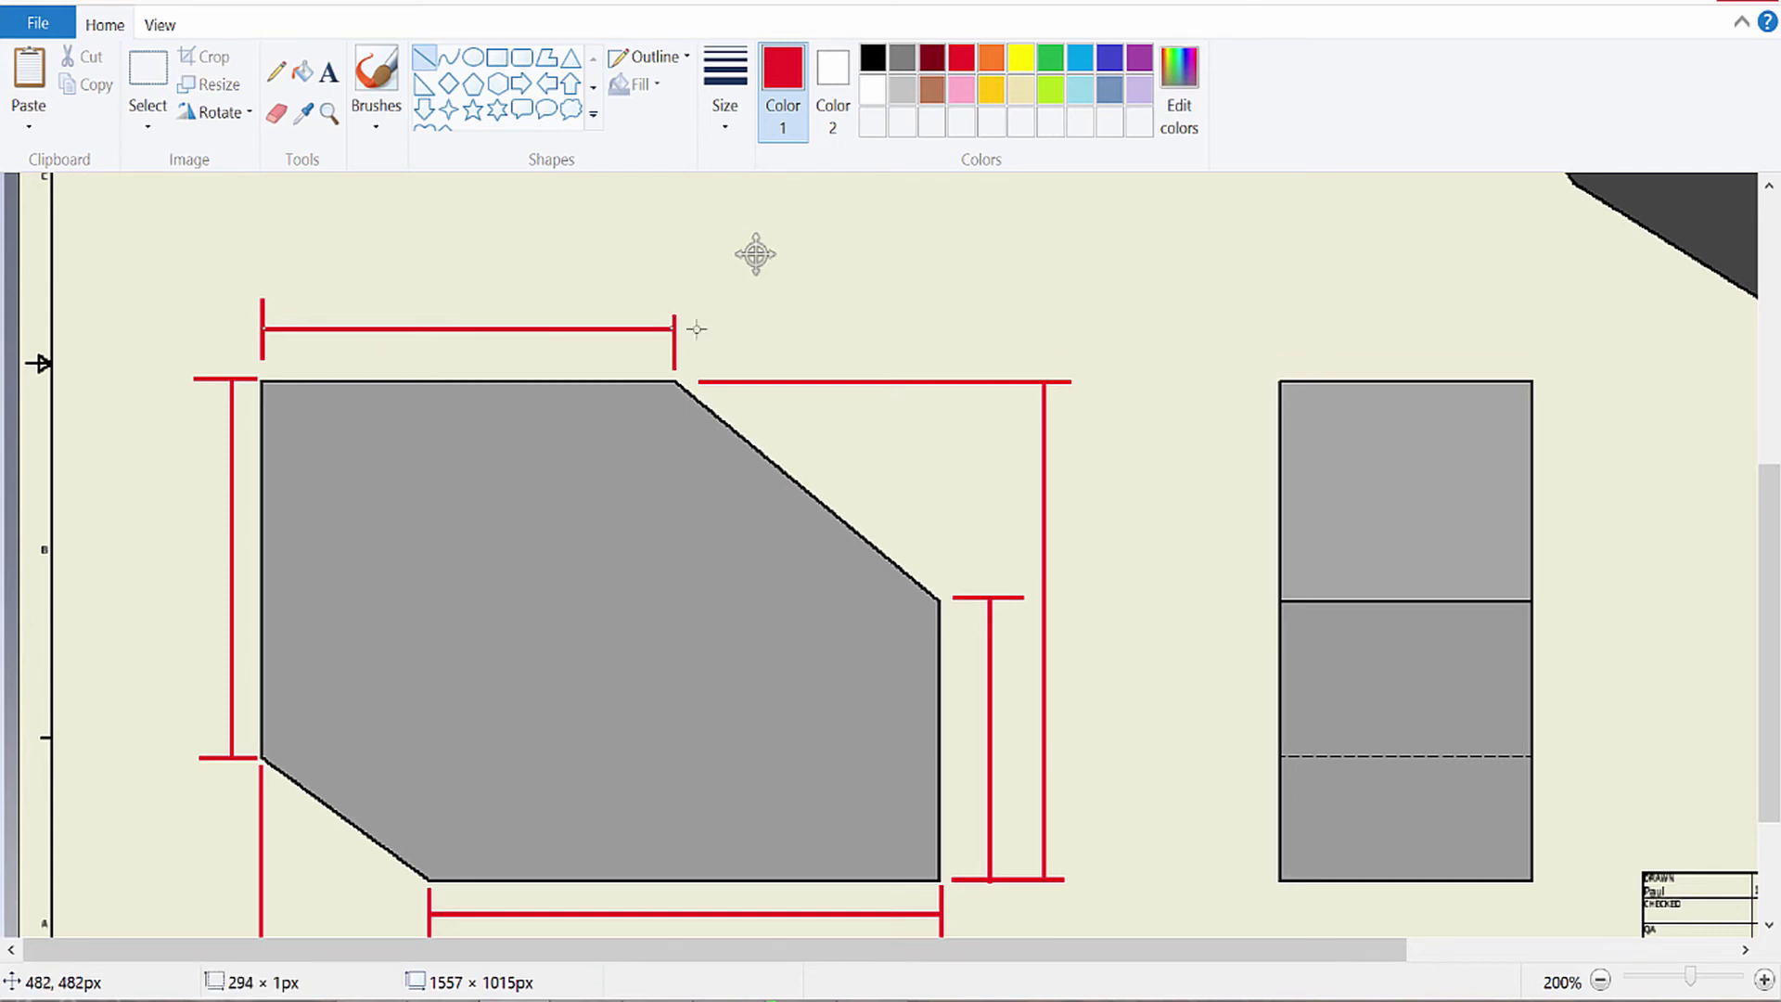
left_click(725, 506)
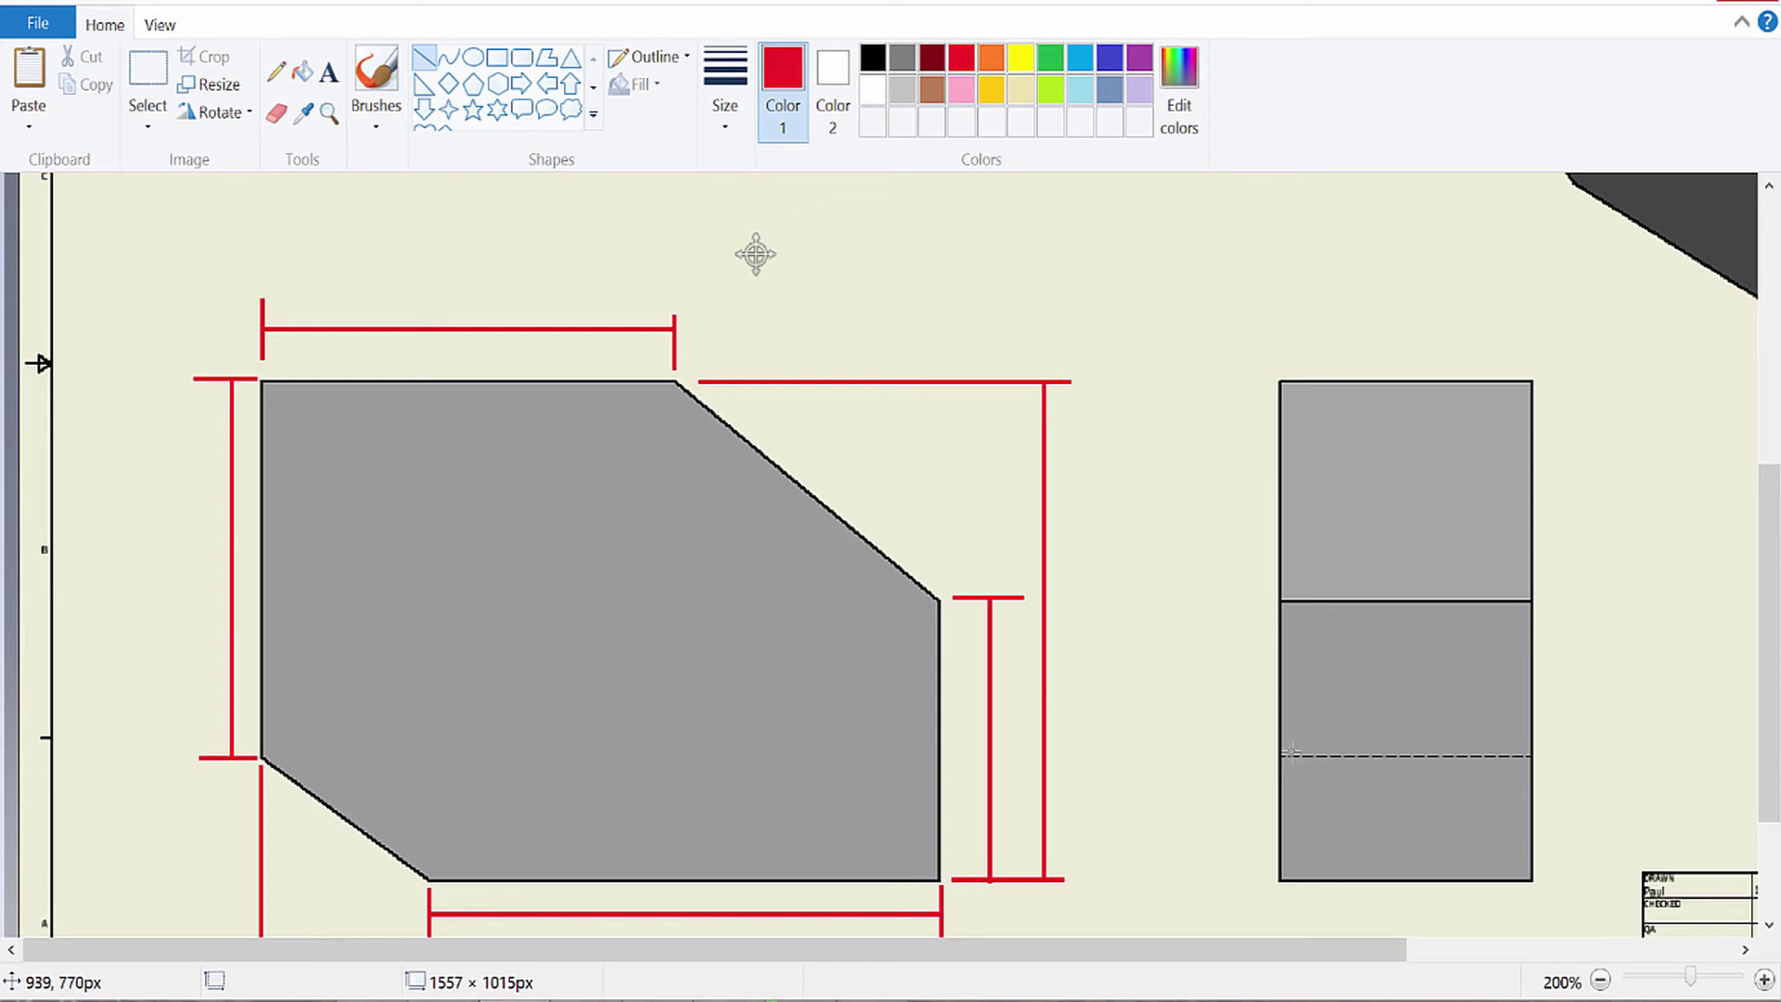
Examine the red dimension lines placed on the front and top views
scroll(1169, 687, "up", 3)
scroll(1021, 635, "down", 2)
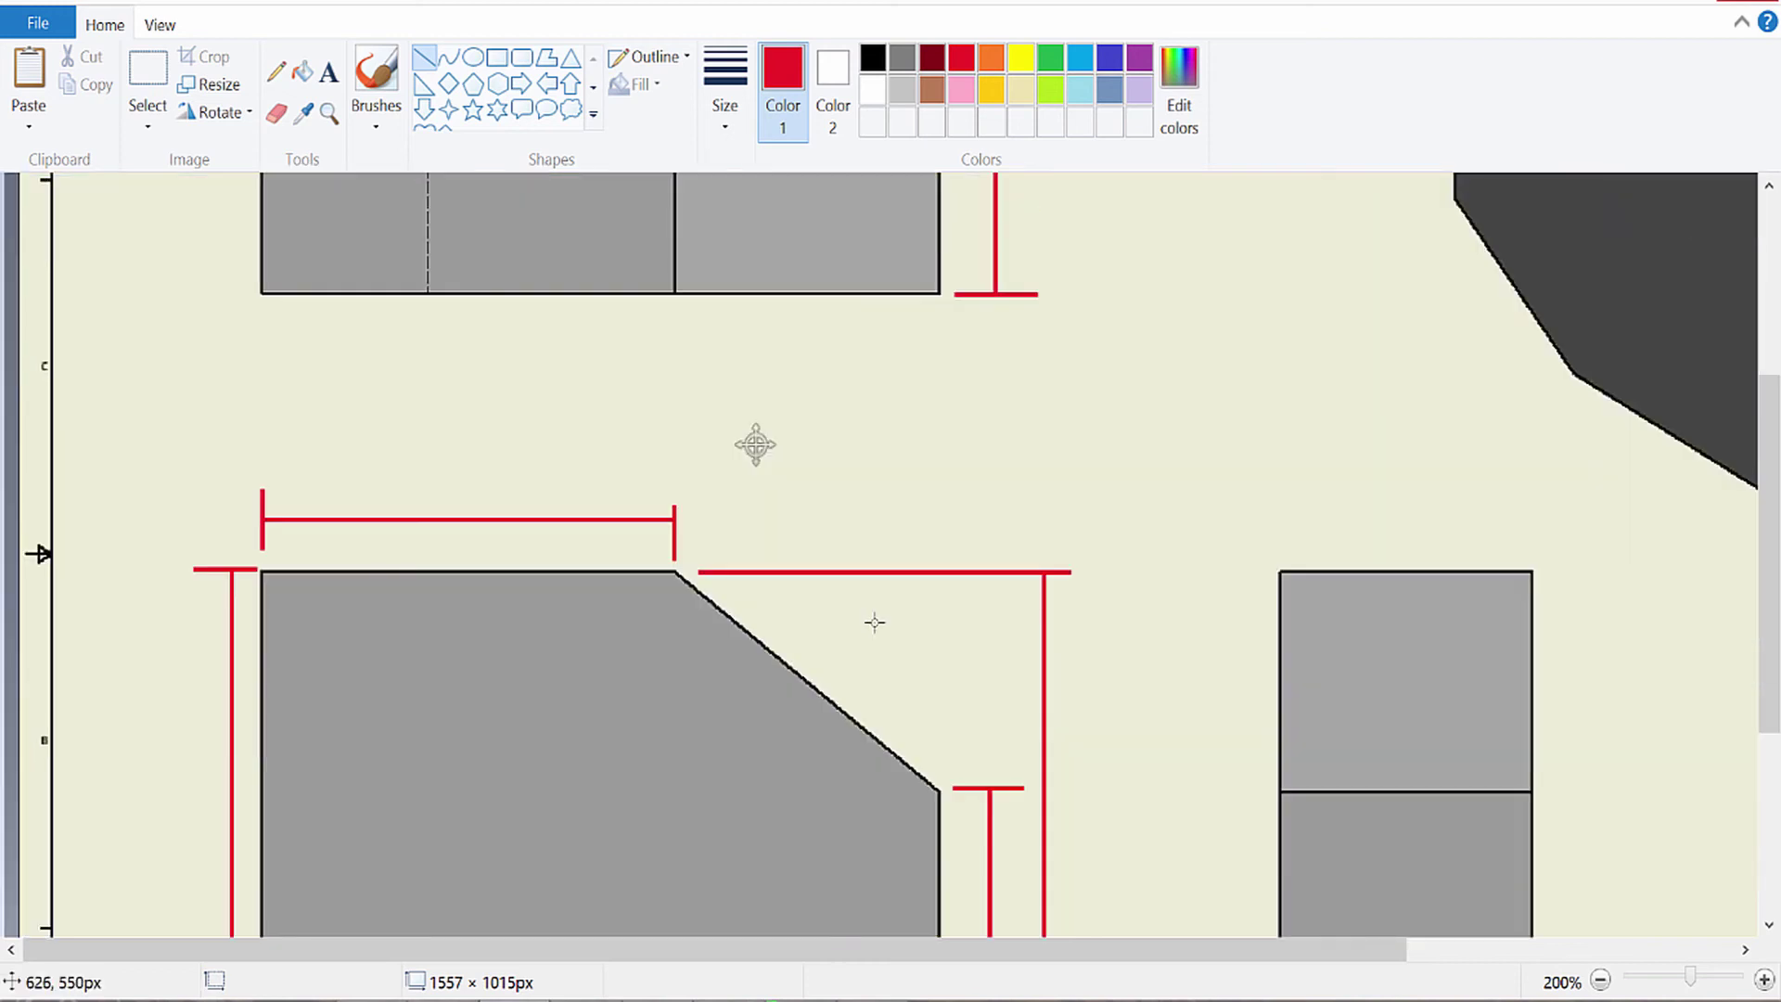
scroll(875, 622, "down", 2)
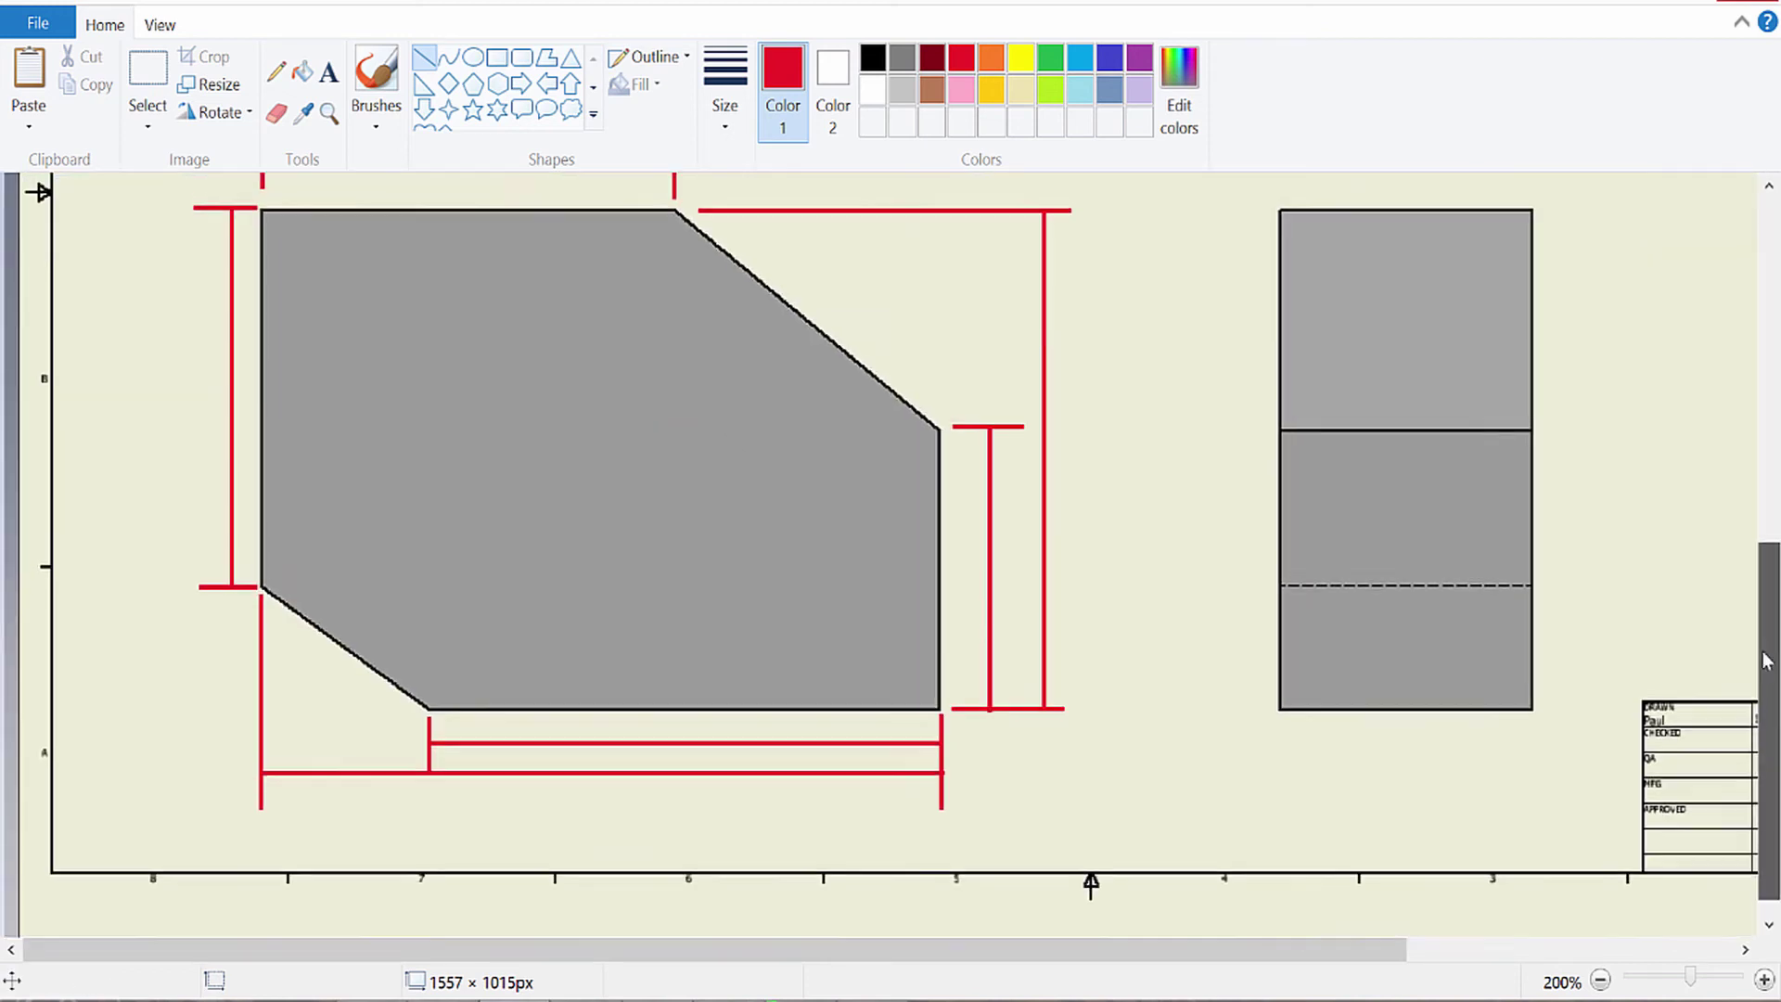
scroll(1744, 371, "up", 3)
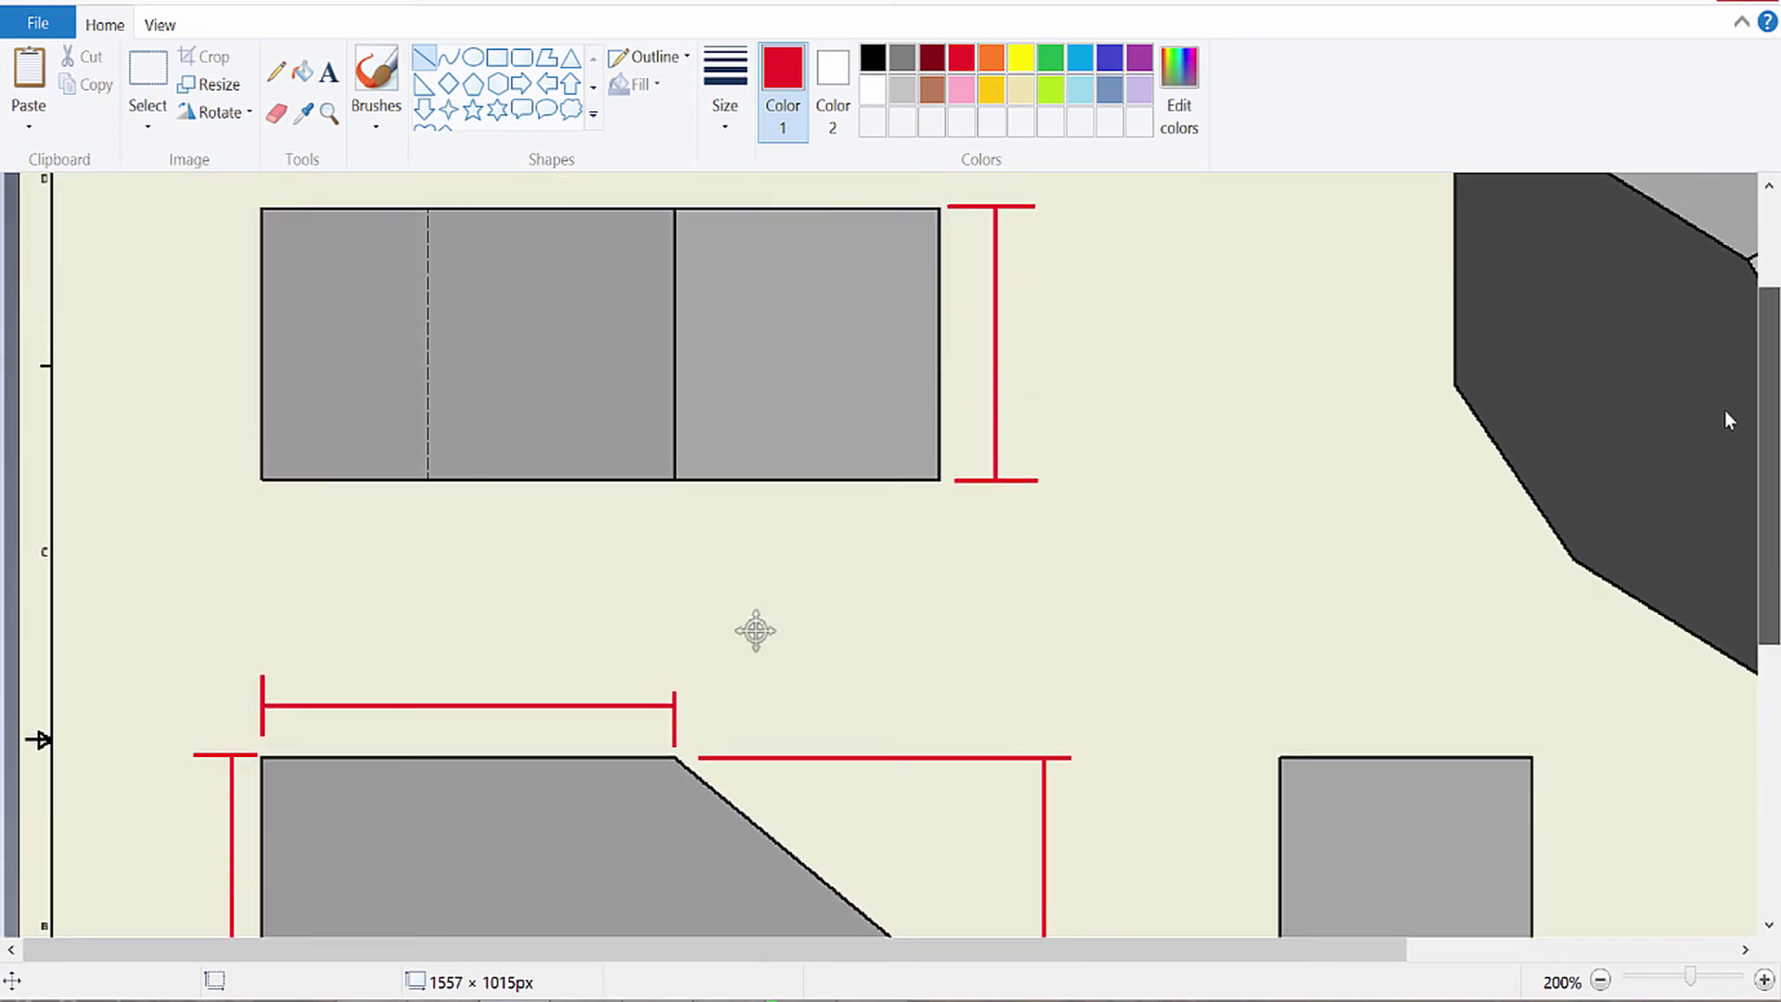
left_click_drag(1773, 381, 1770, 617)
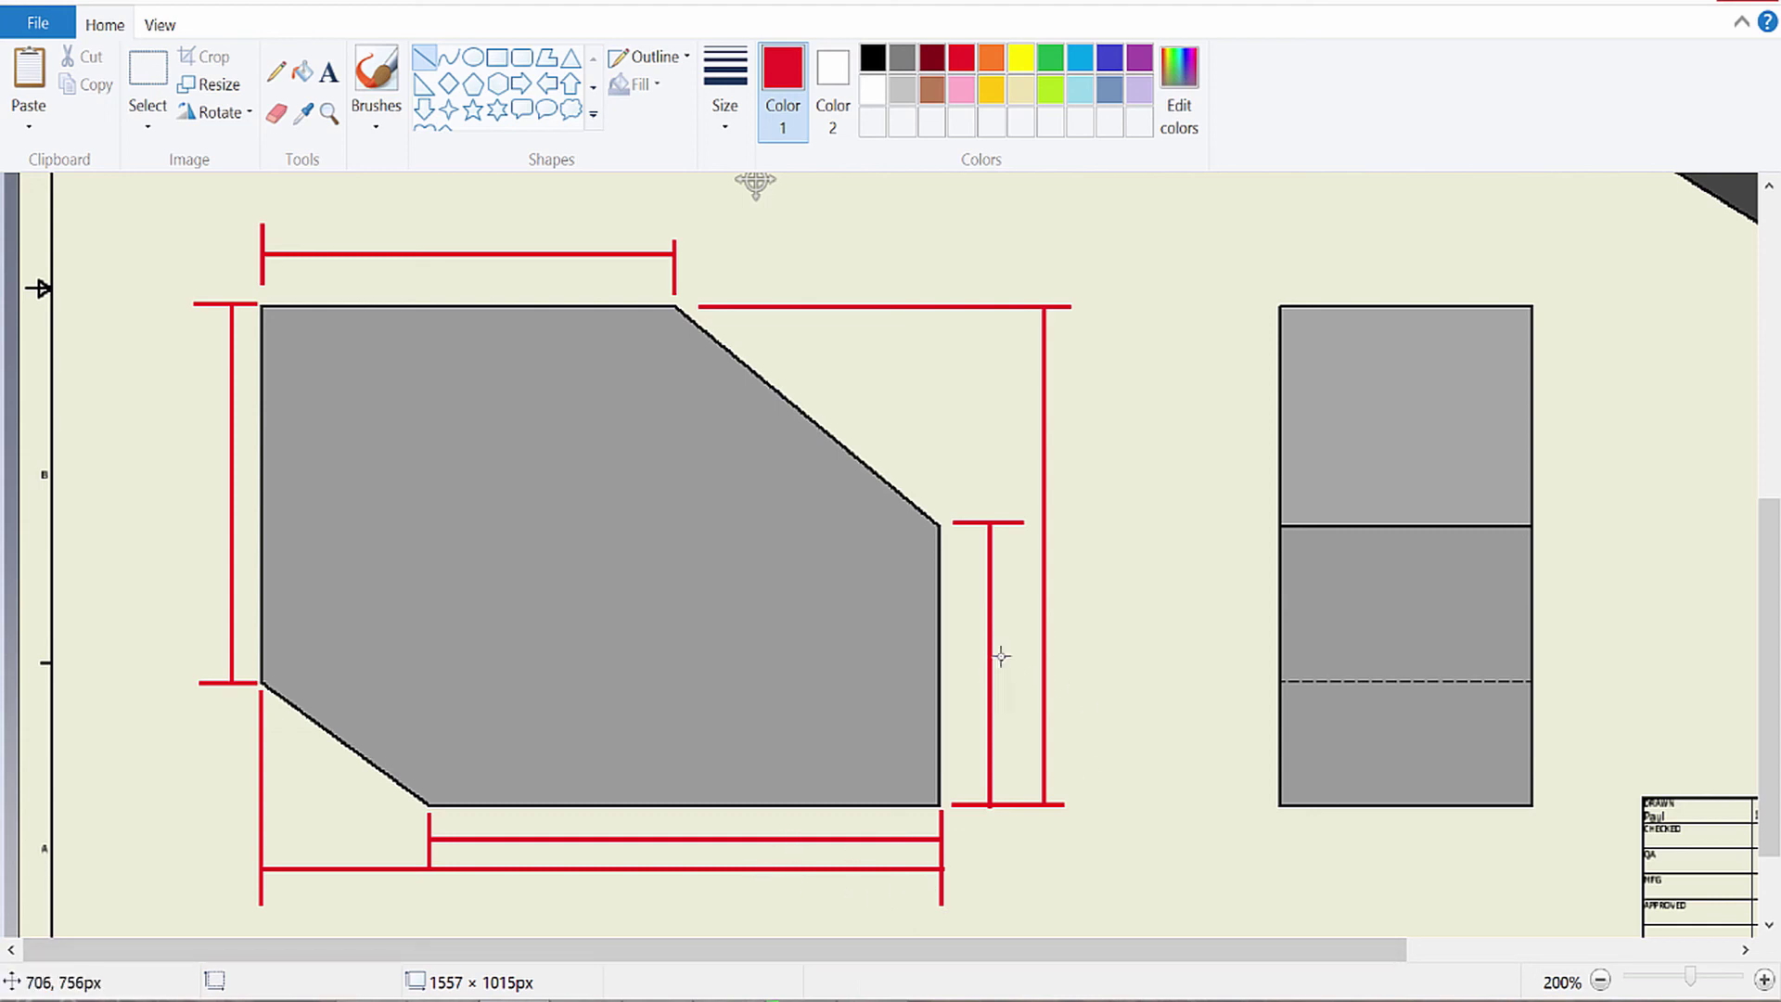
scroll(946, 548, "up", 5)
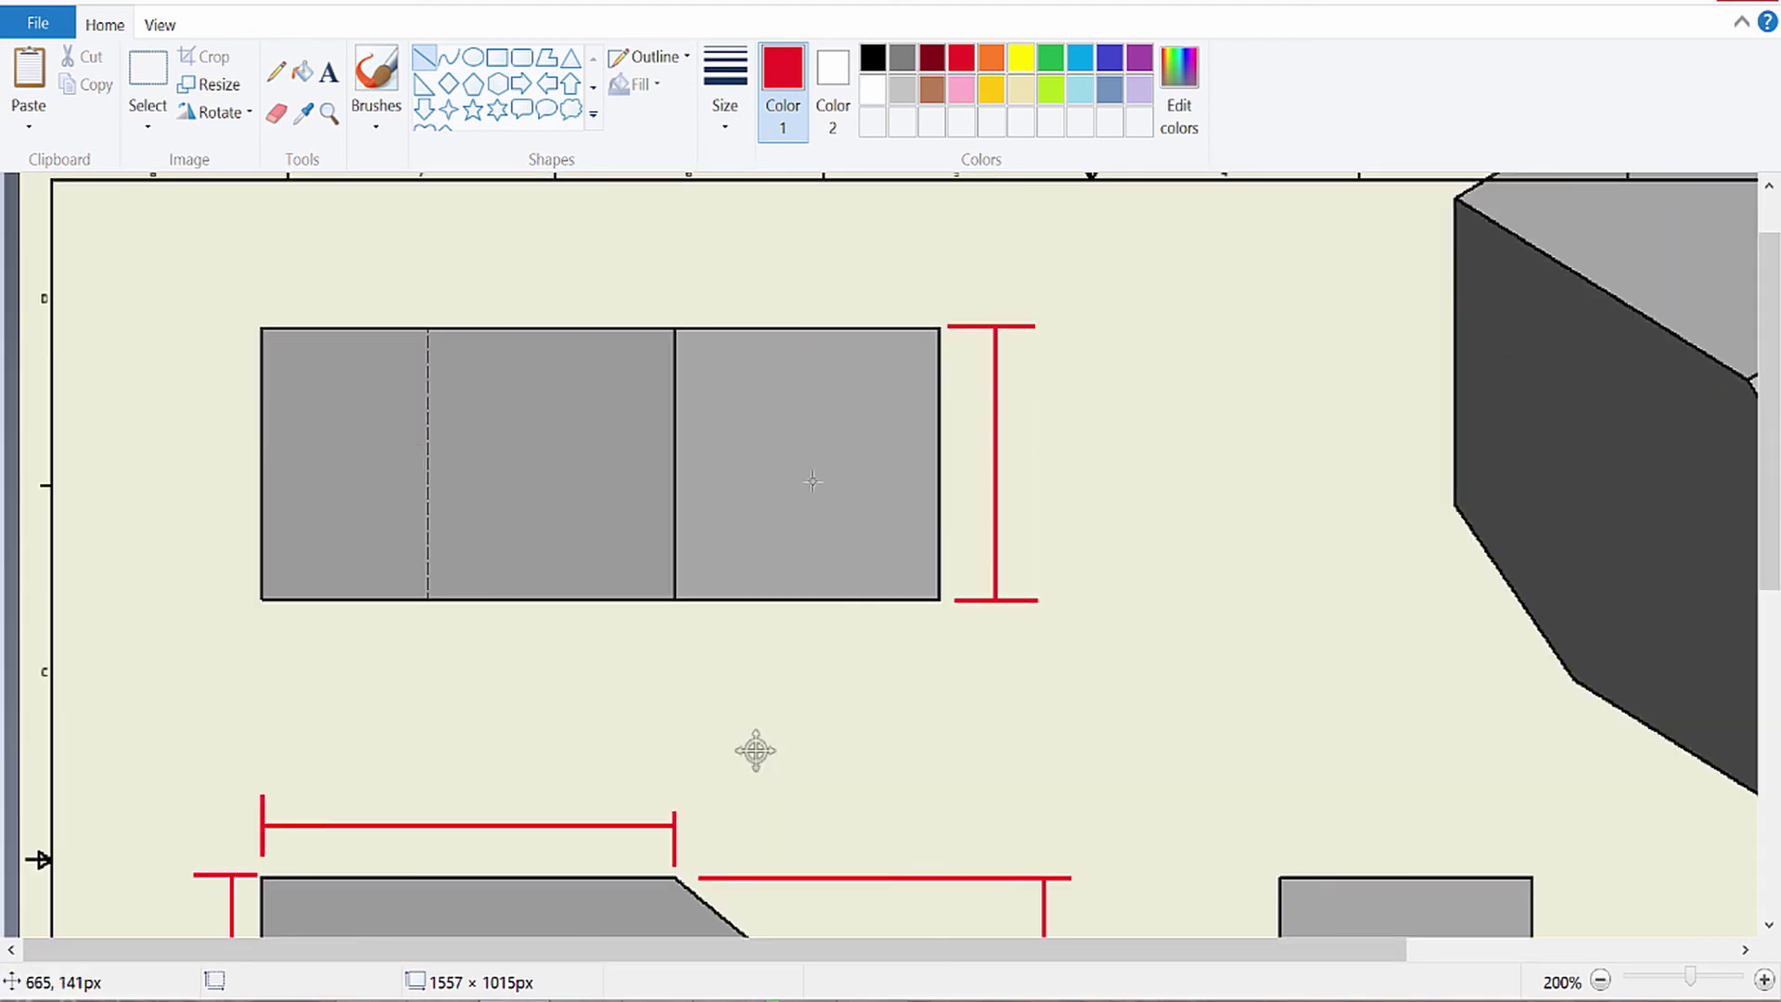
scroll(838, 637, "down", 5)
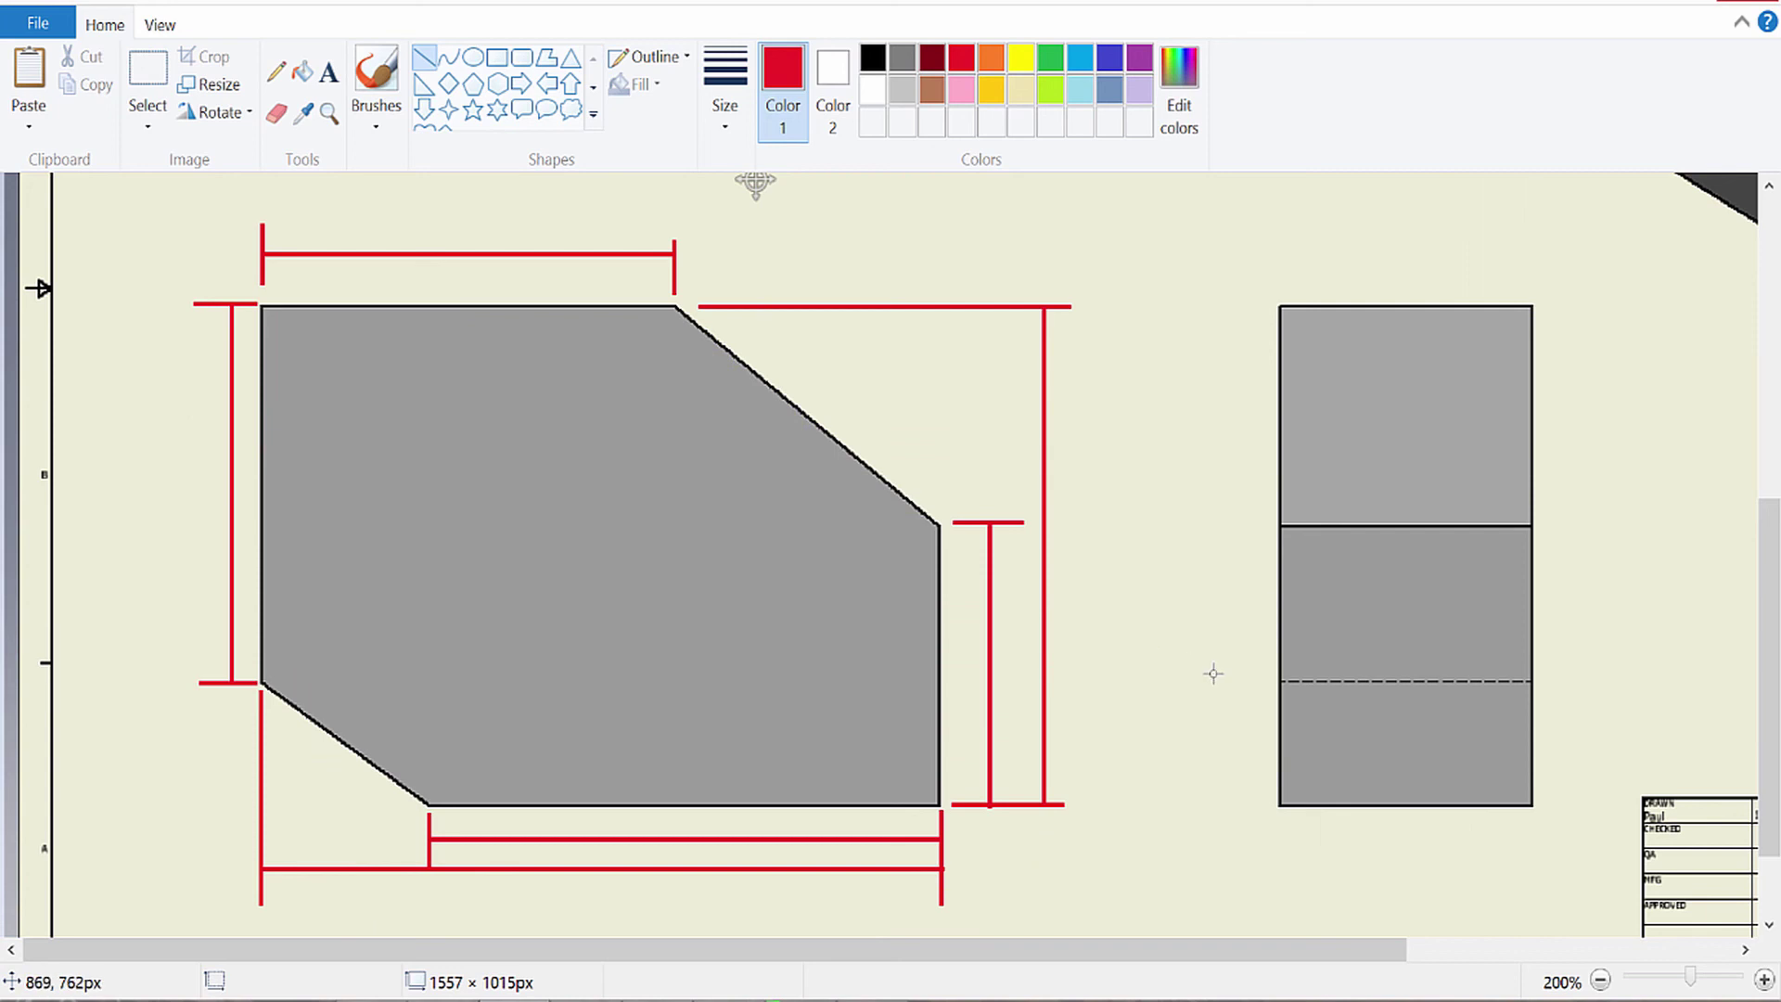